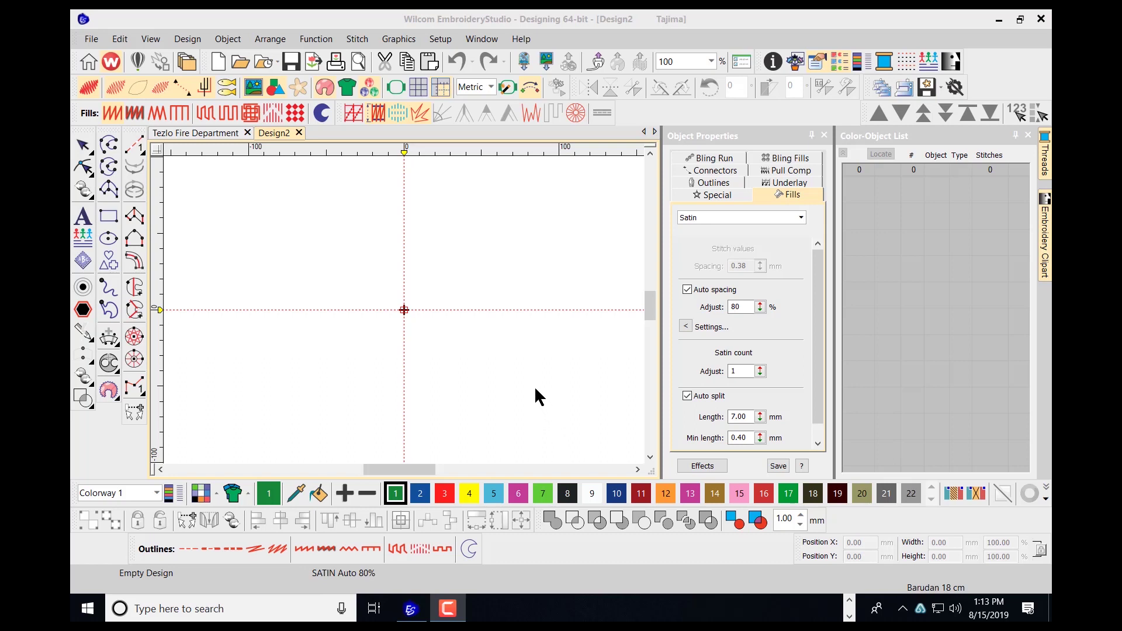
Step: Start a lettering object and enter TBNG as its text in Object Properties
{"action": "left_click", "coordinate": [84, 219]}
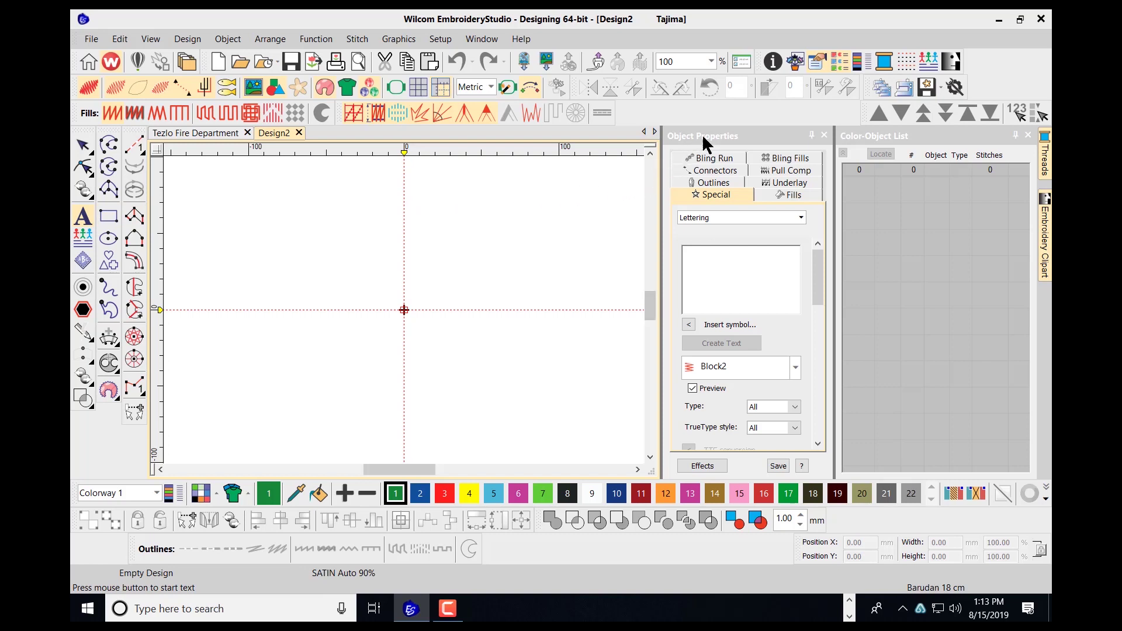
{"action": "left_click", "coordinate": [710, 265]}
{"action": "type", "text": "TB"}
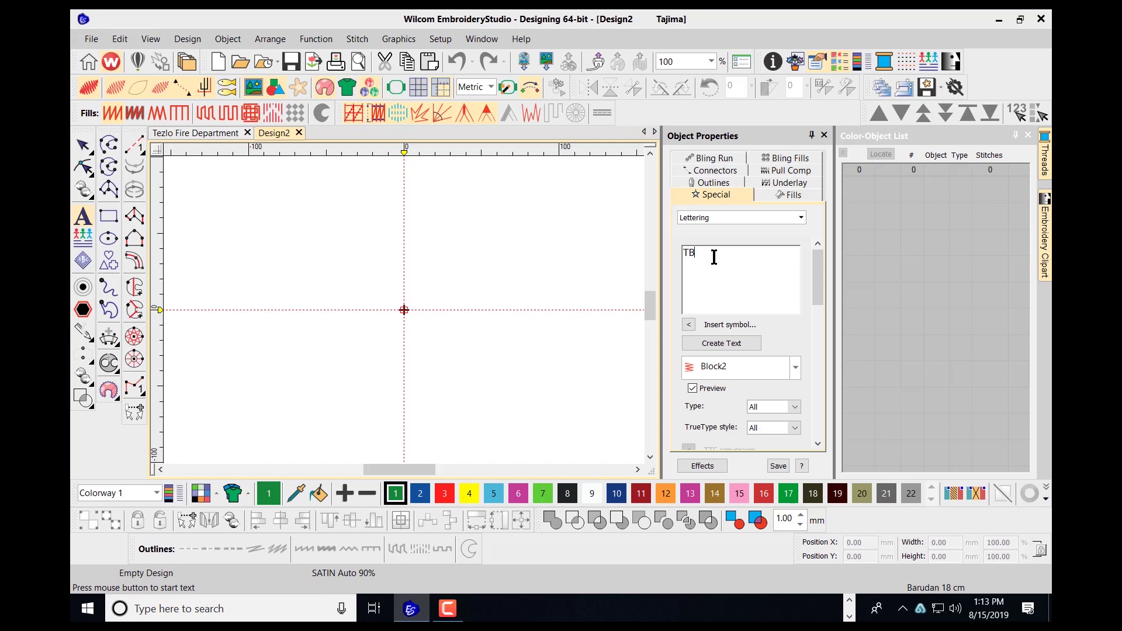
{"action": "type", "text": "NG"}
Step: Browse the font list and set the TBNG lettering font to Arial Black
{"action": "left_click", "coordinate": [794, 368]}
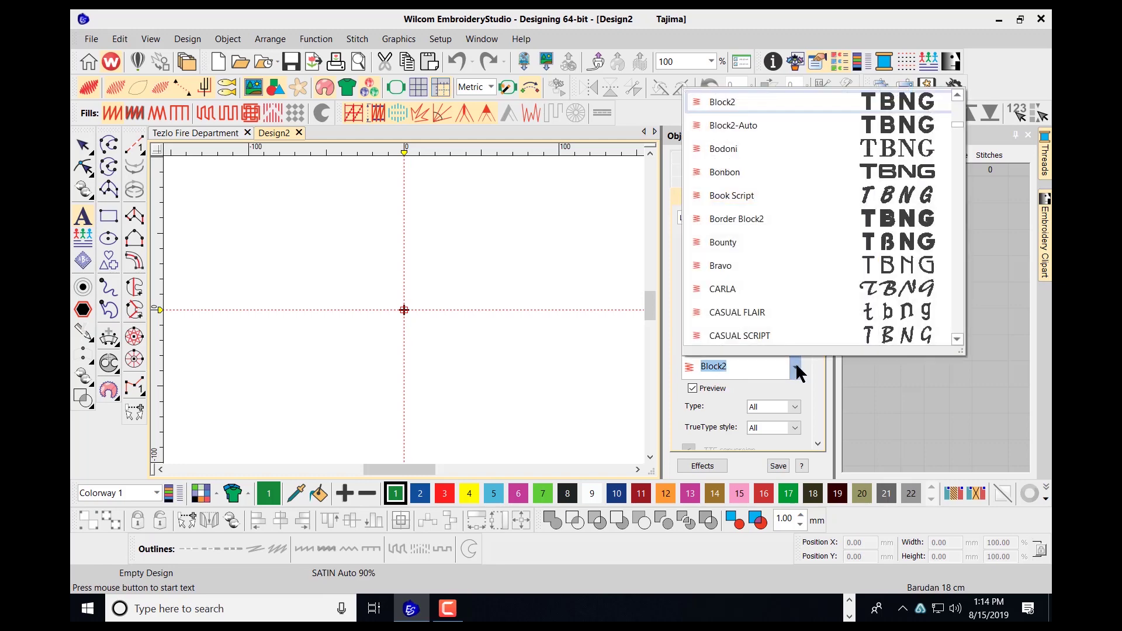
{"action": "left_click_drag", "start_coordinate": [954, 124], "coordinate": [957, 149]}
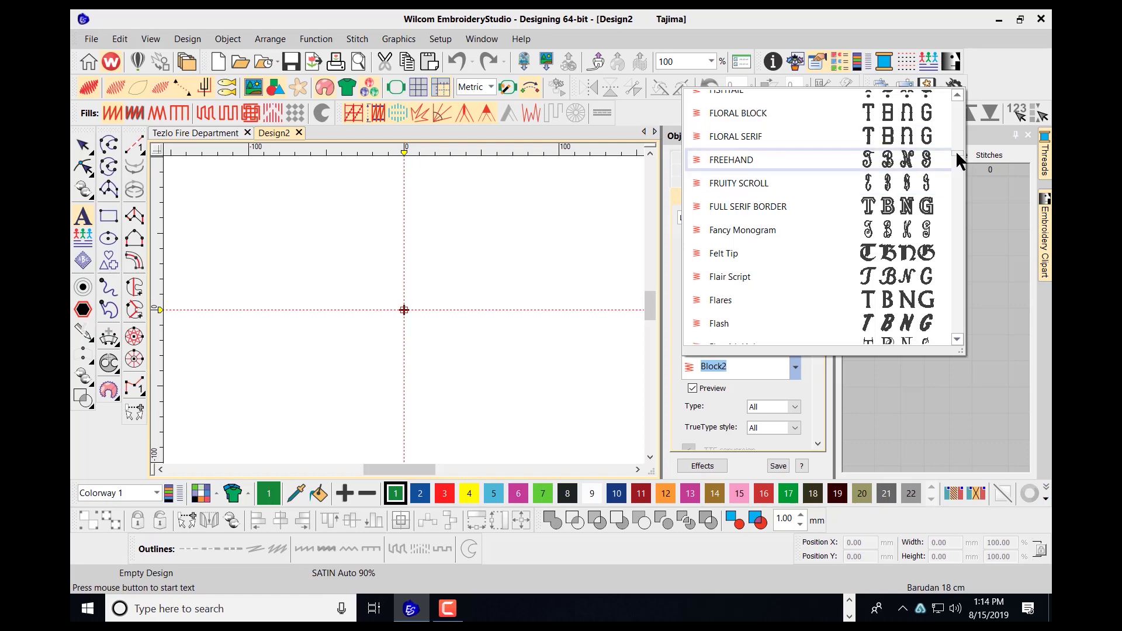
{"action": "left_click_drag", "start_coordinate": [956, 152], "coordinate": [960, 226]}
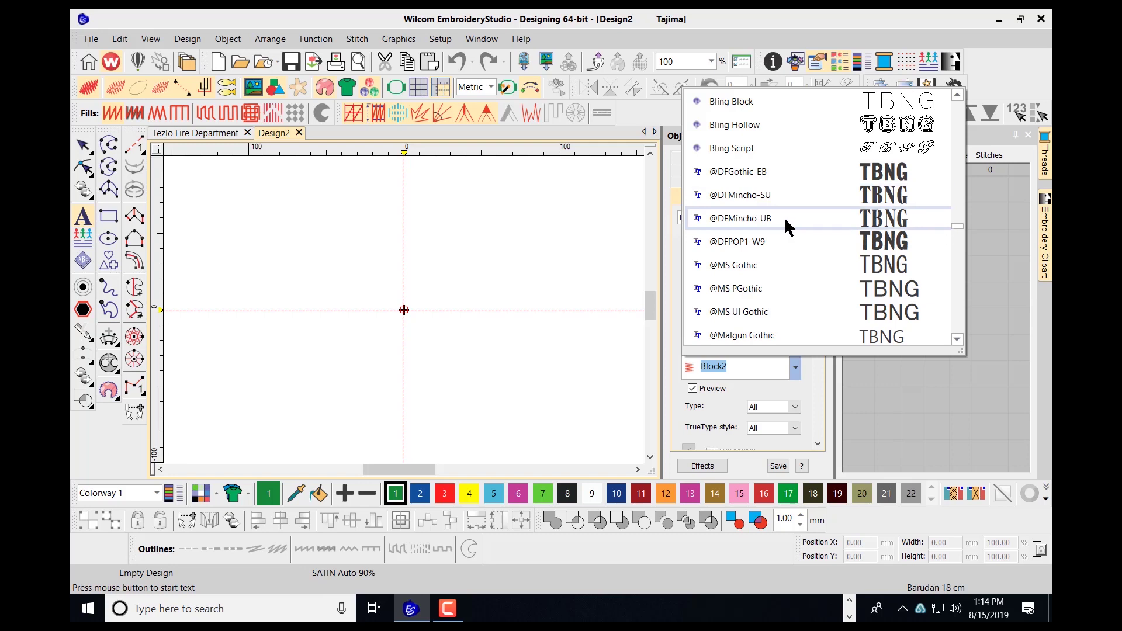
{"action": "scroll", "coordinate": [759, 217], "scroll_direction": "down", "scroll_amount": 1}
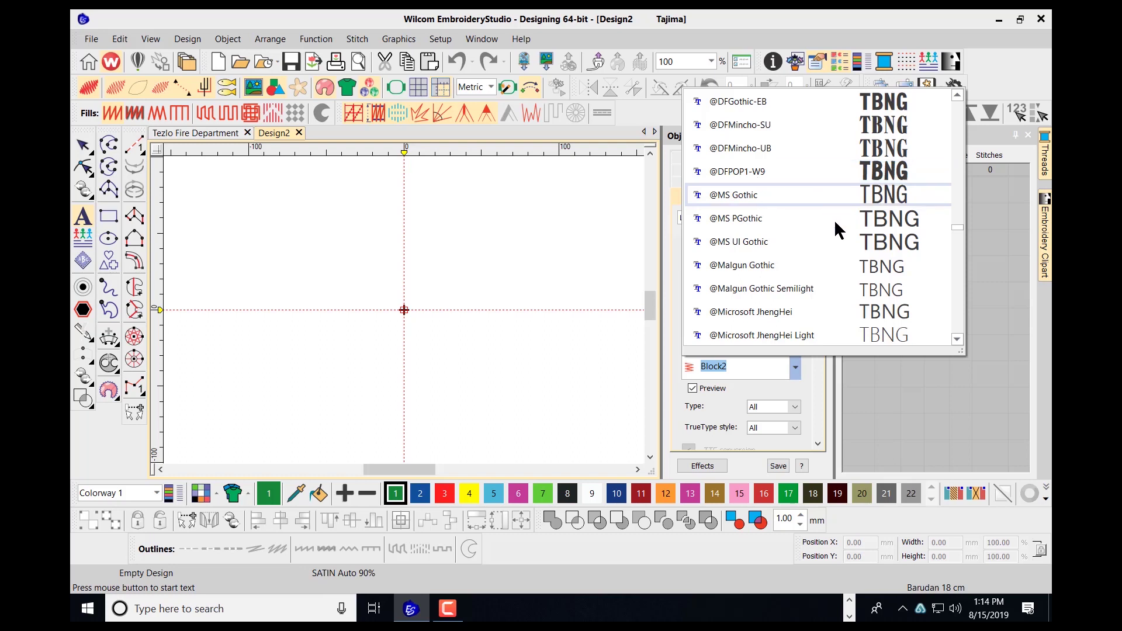
{"action": "scroll", "coordinate": [839, 238], "scroll_direction": "up", "scroll_amount": 1}
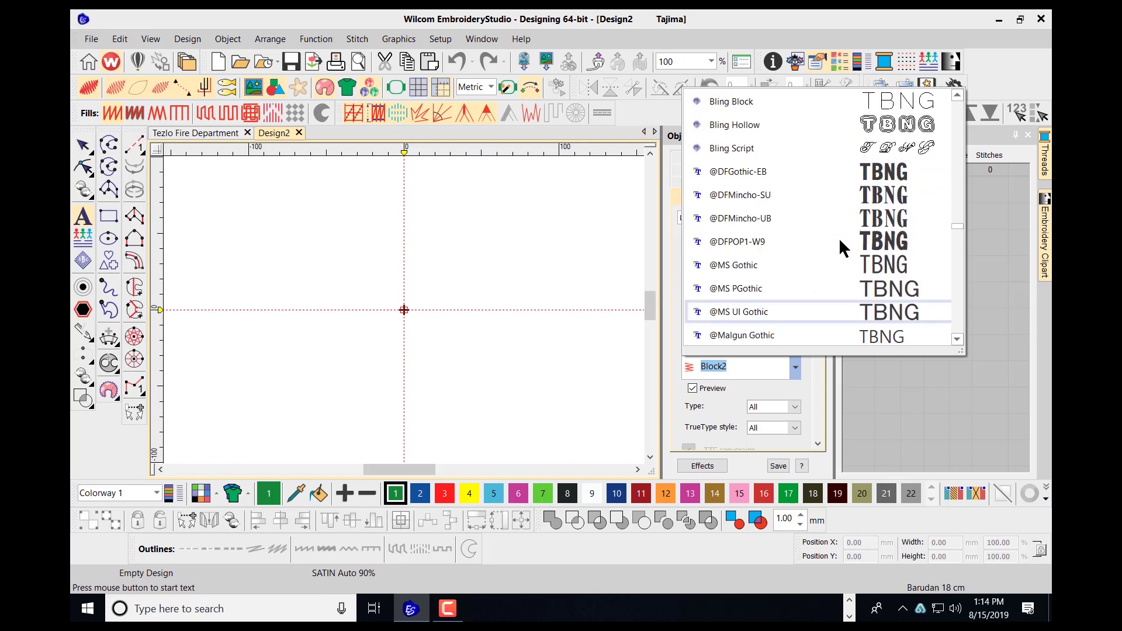
{"action": "scroll", "coordinate": [839, 237], "scroll_direction": "down", "scroll_amount": 1}
{"action": "scroll", "coordinate": [839, 237], "scroll_direction": "down", "scroll_amount": 1}
{"action": "scroll", "coordinate": [840, 241], "scroll_direction": "down", "scroll_amount": 1}
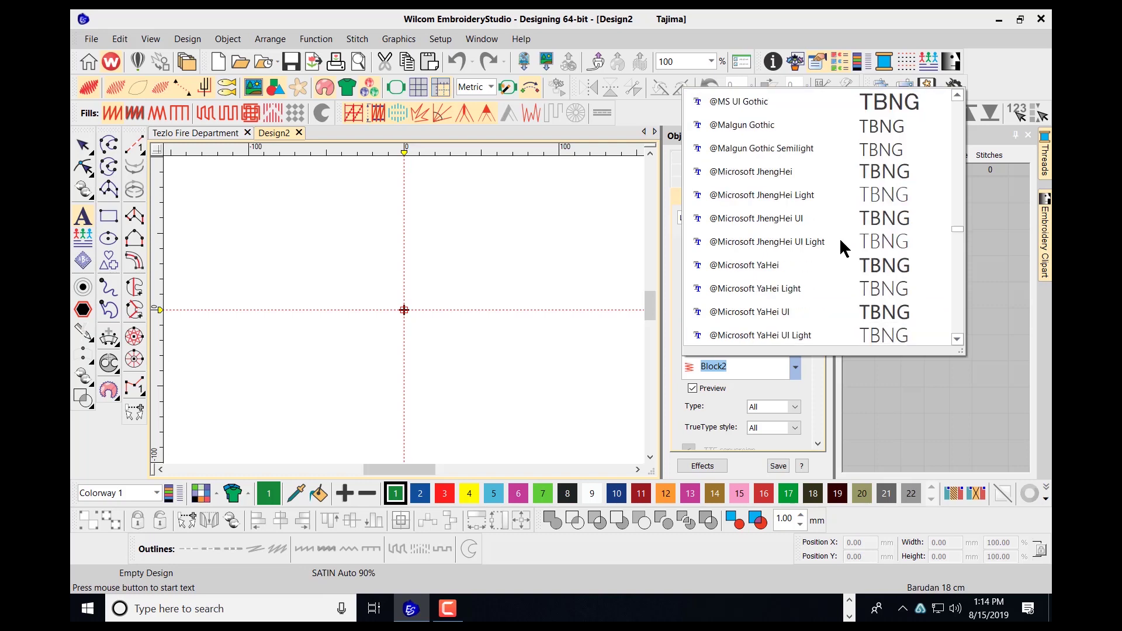
{"action": "scroll", "coordinate": [840, 240], "scroll_direction": "down", "scroll_amount": 1}
{"action": "scroll", "coordinate": [841, 240], "scroll_direction": "down", "scroll_amount": 1}
{"action": "scroll", "coordinate": [840, 240], "scroll_direction": "down", "scroll_amount": 1}
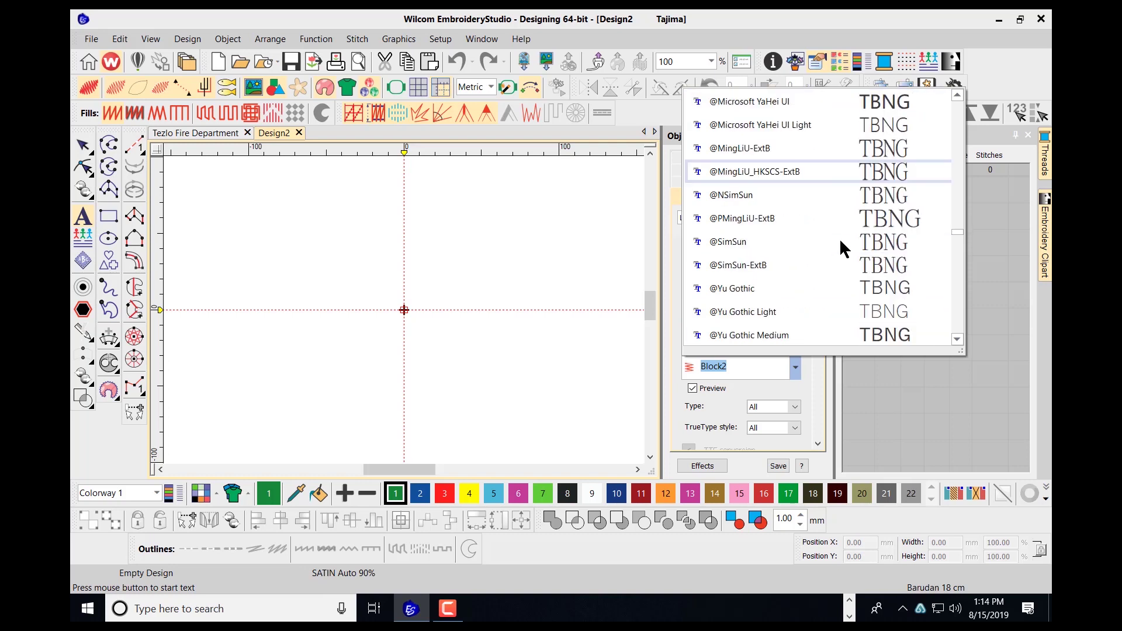
{"action": "scroll", "coordinate": [840, 241], "scroll_direction": "down", "scroll_amount": 1}
{"action": "scroll", "coordinate": [840, 240], "scroll_direction": "down", "scroll_amount": 1}
{"action": "scroll", "coordinate": [839, 237], "scroll_direction": "down", "scroll_amount": 2}
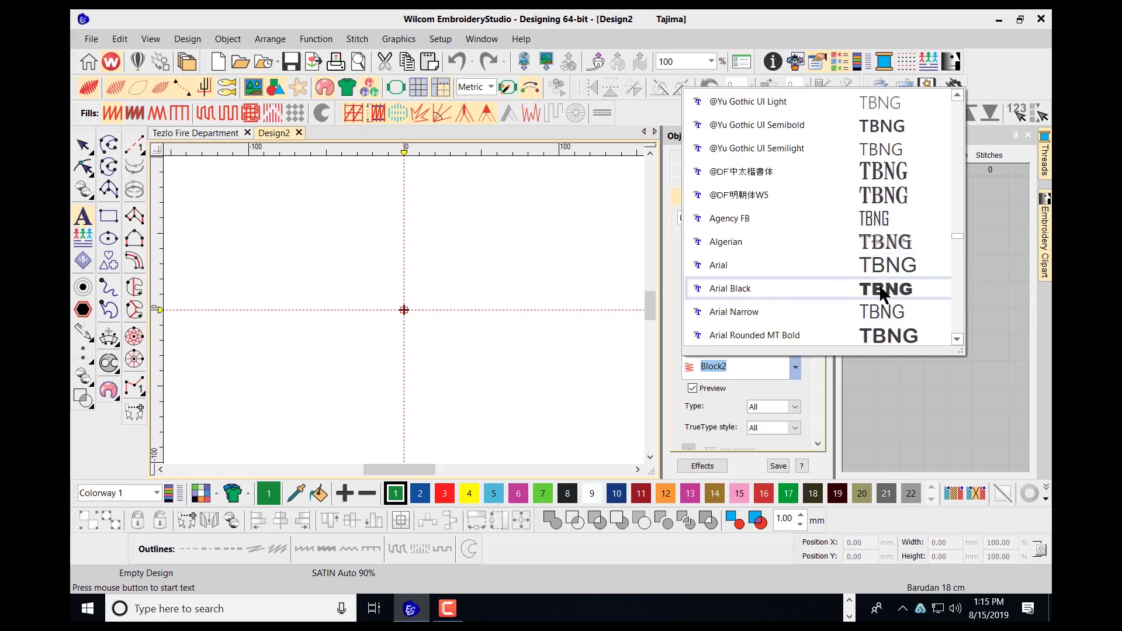
{"action": "left_click", "coordinate": [881, 290]}
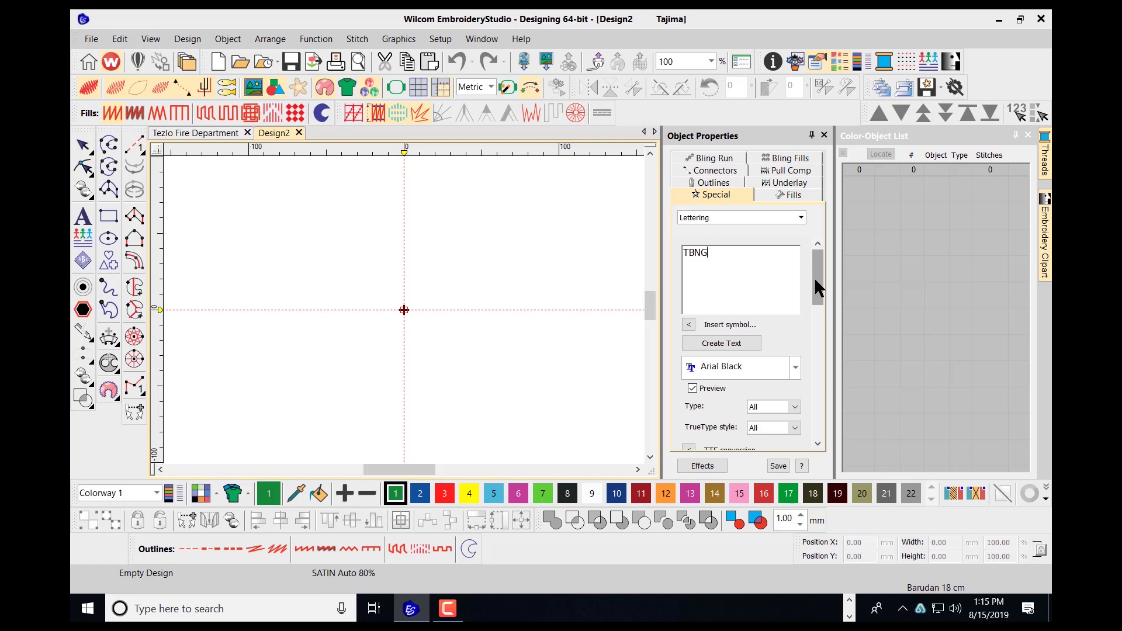
Step: Scroll the Object Properties panel down to reach the TrueType conversion option
{"action": "left_click_drag", "start_coordinate": [817, 277], "coordinate": [817, 291]}
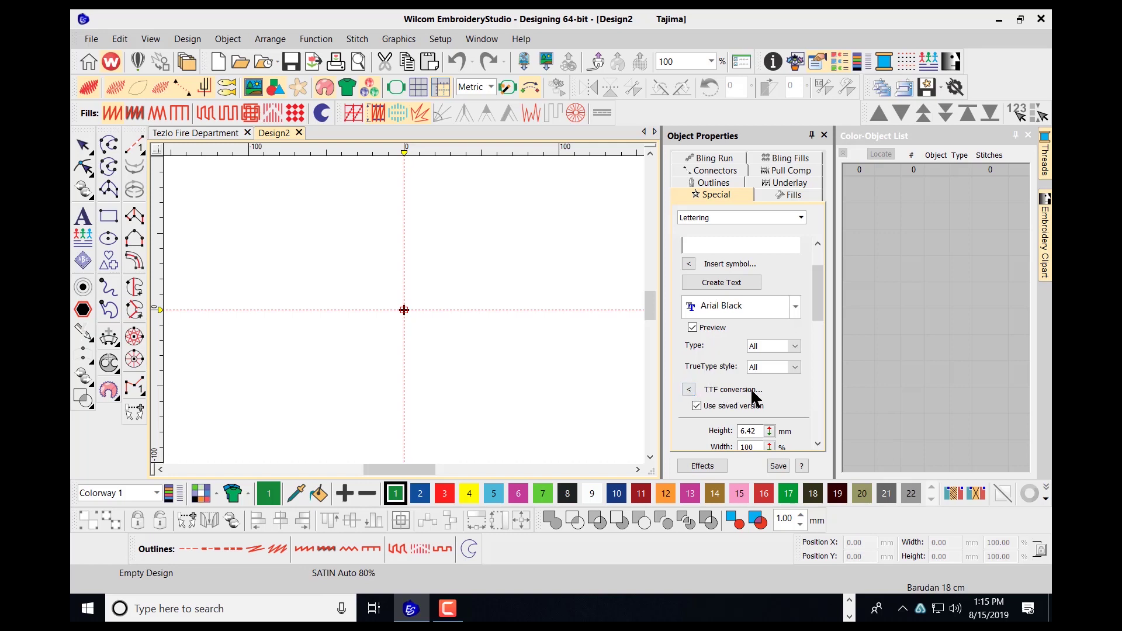
Step: Set TrueType conversion to Complex Fill and select the fill angle to change it to 30°
{"action": "left_click", "coordinate": [688, 389]}
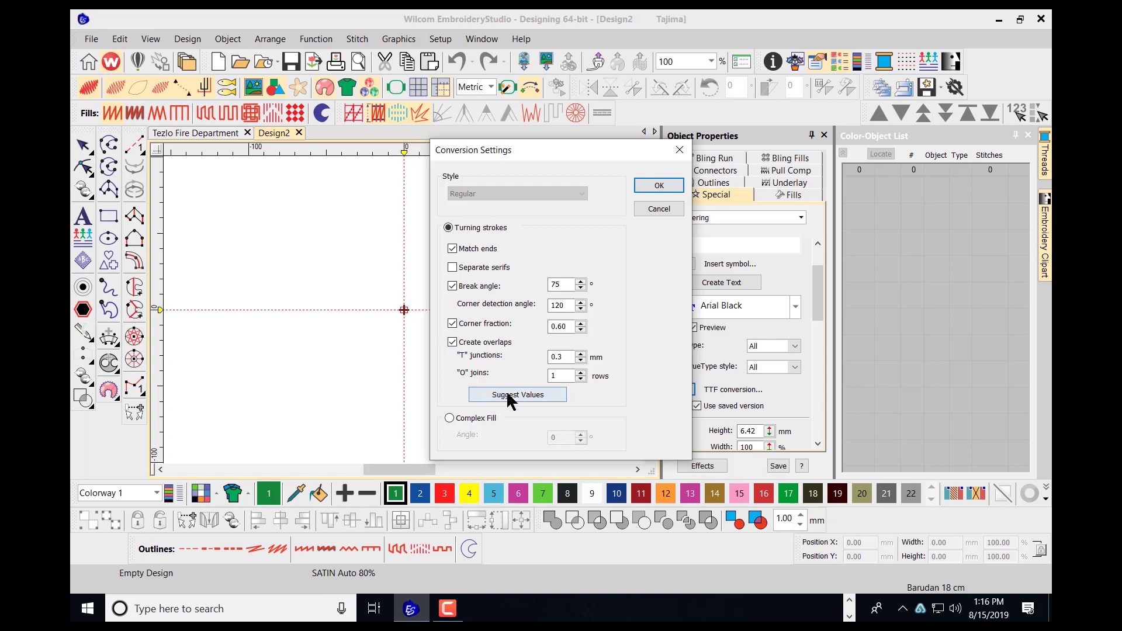
{"action": "left_click", "coordinate": [450, 418]}
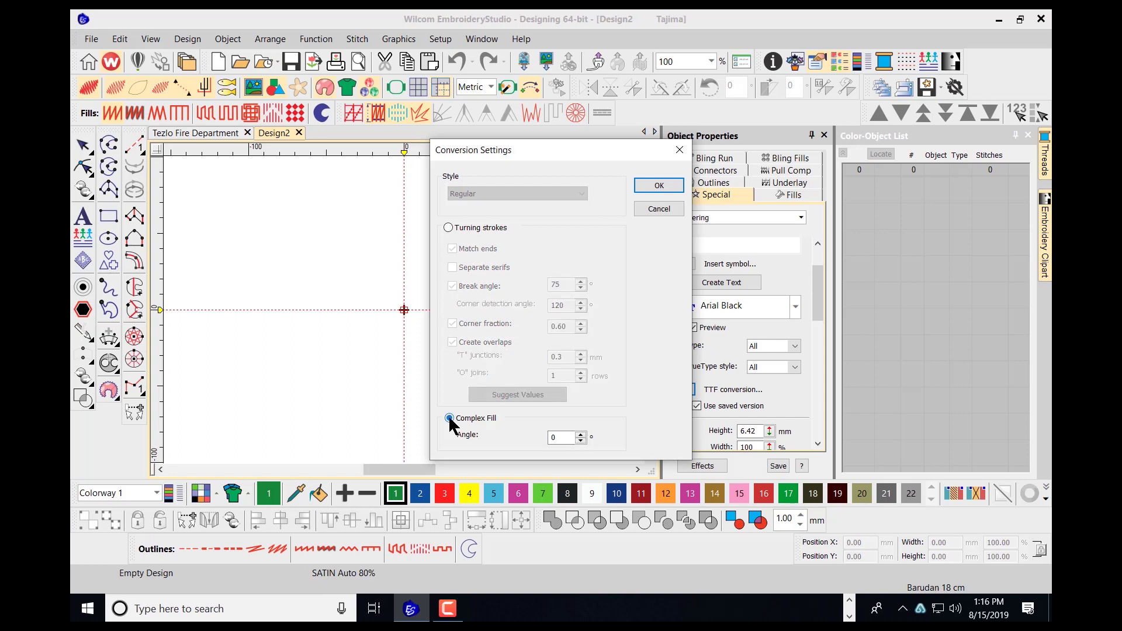
{"action": "double_click", "coordinate": [556, 435]}
Step: Confirm the conversion settings, place TBNG lettering at the design centre, and begin changing units
{"action": "left_click", "coordinate": [658, 186]}
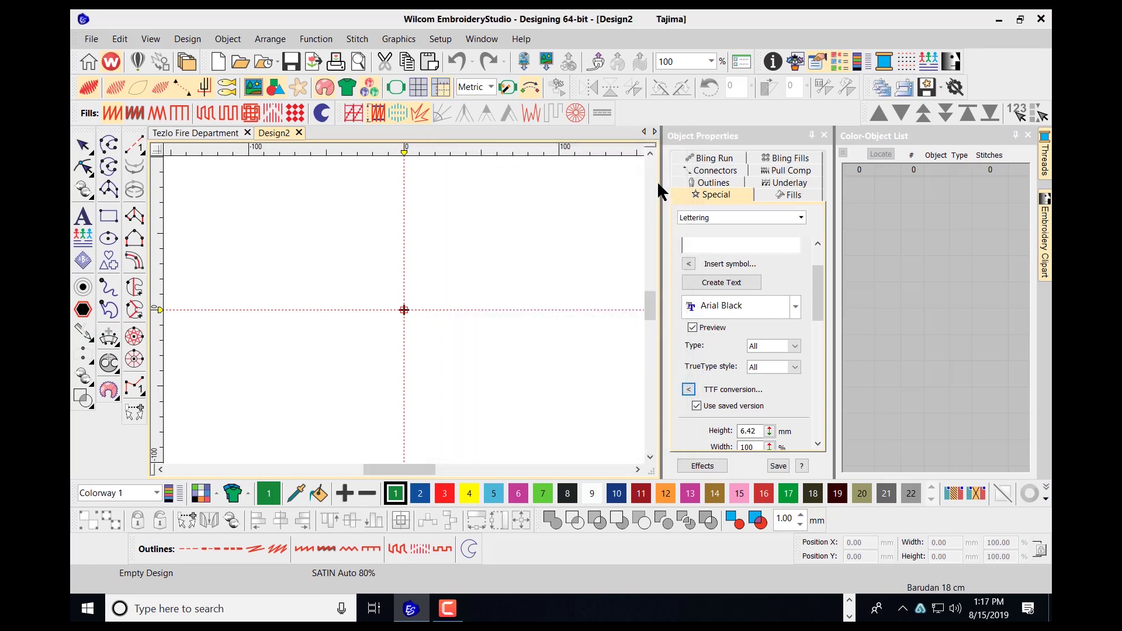
{"action": "left_click", "coordinate": [733, 284]}
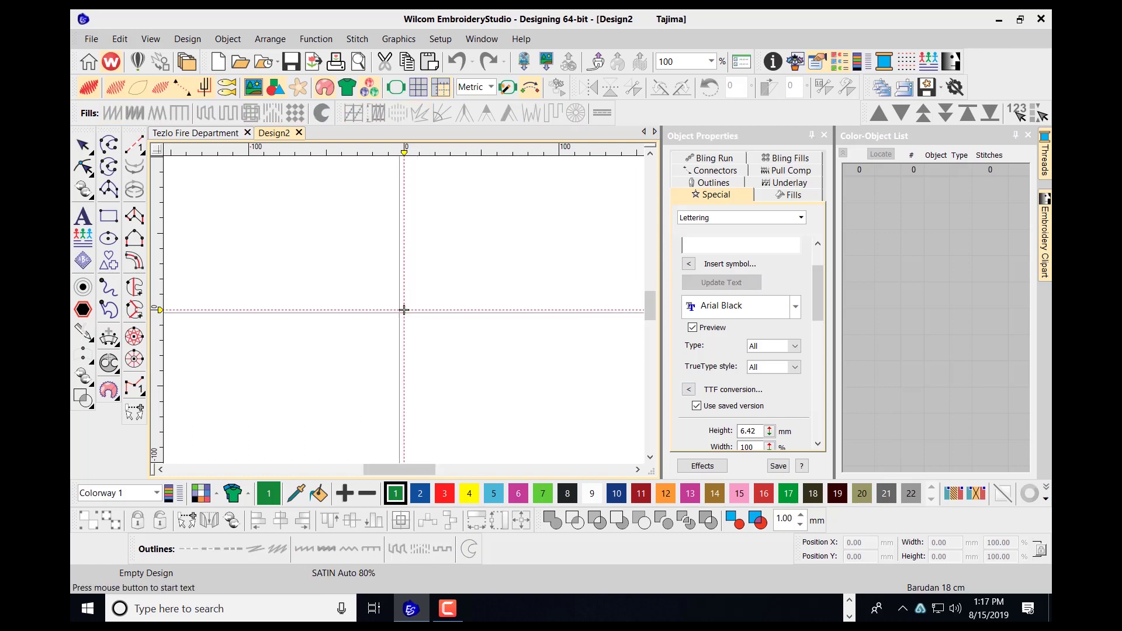
{"action": "left_click", "coordinate": [404, 310]}
{"action": "type", "text": "TENG"}
{"action": "key", "text": "Return"}
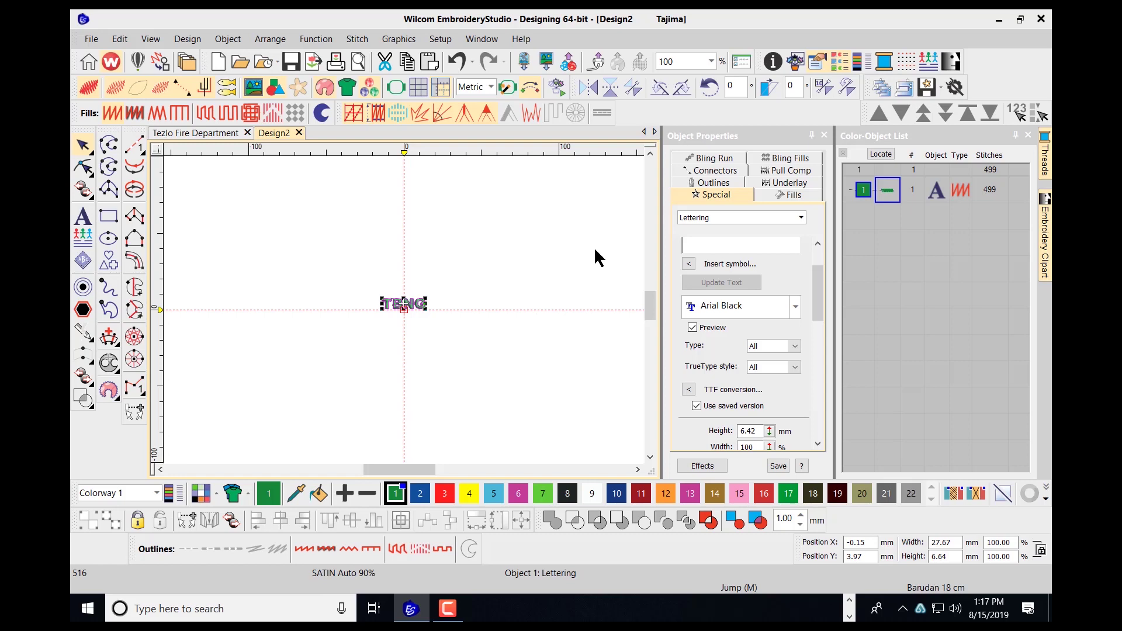
{"action": "left_click", "coordinate": [491, 86]}
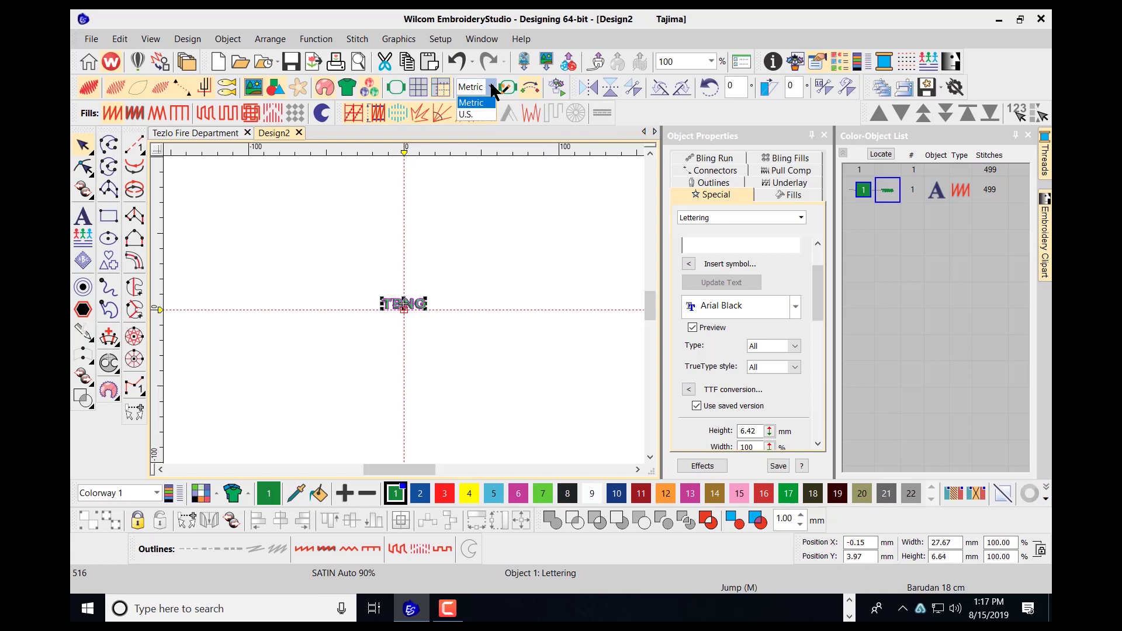
Step: Switch units to U.S. and scale the lettering to about 10.061 × 2.412 in
{"action": "left_click", "coordinate": [478, 115]}
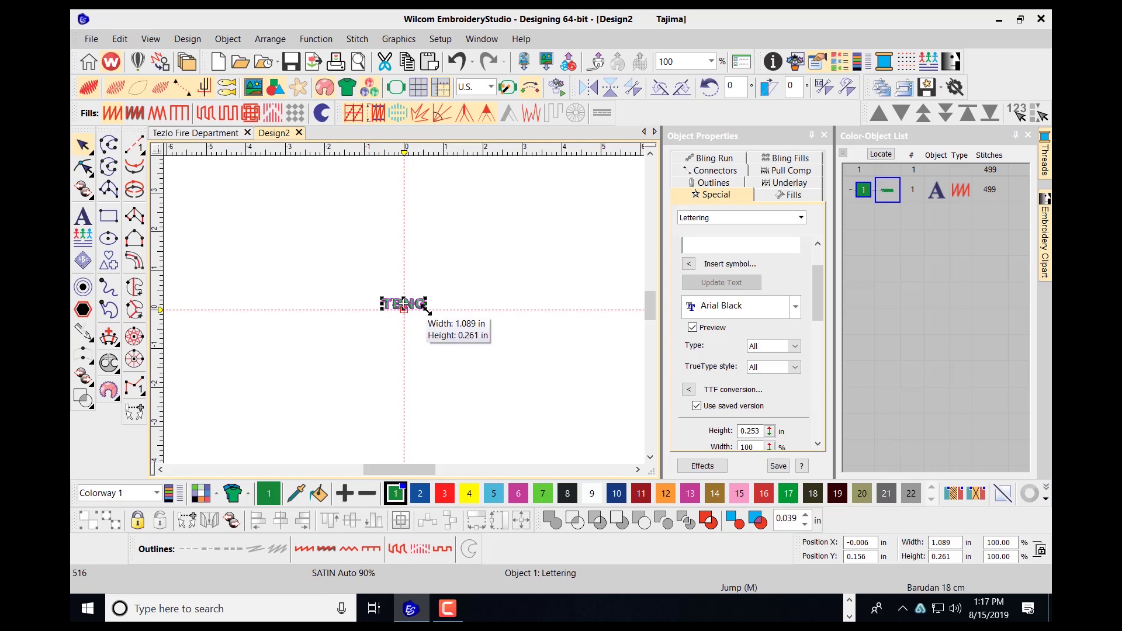
{"action": "left_click_drag", "start_coordinate": [427, 311], "coordinate": [549, 365]}
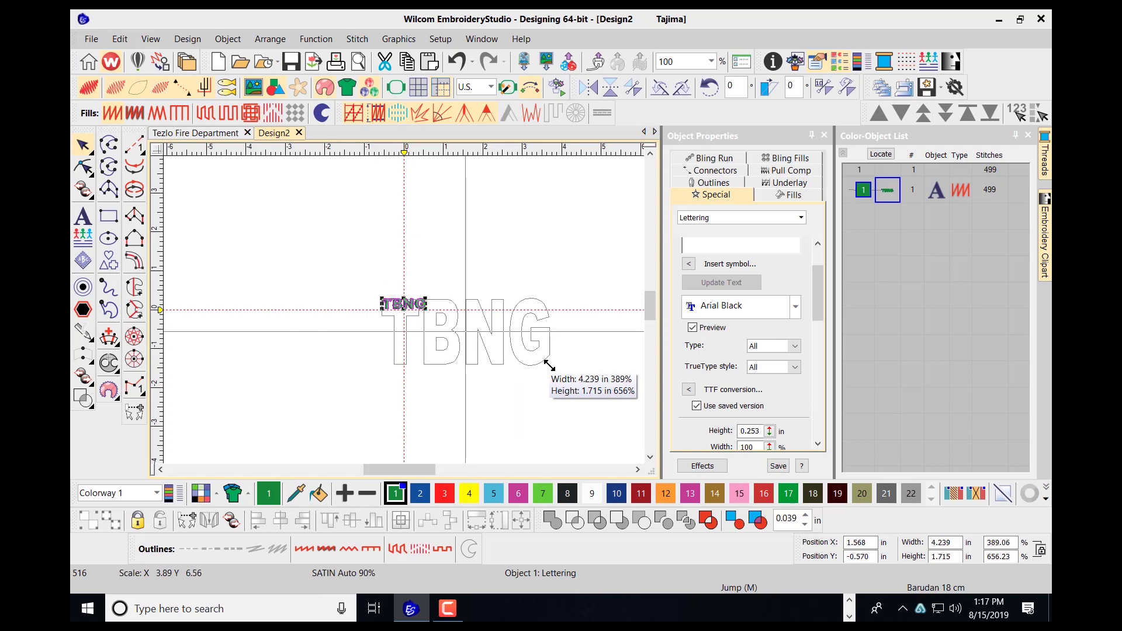
{"action": "left_click_drag", "start_coordinate": [549, 365], "coordinate": [602, 353]}
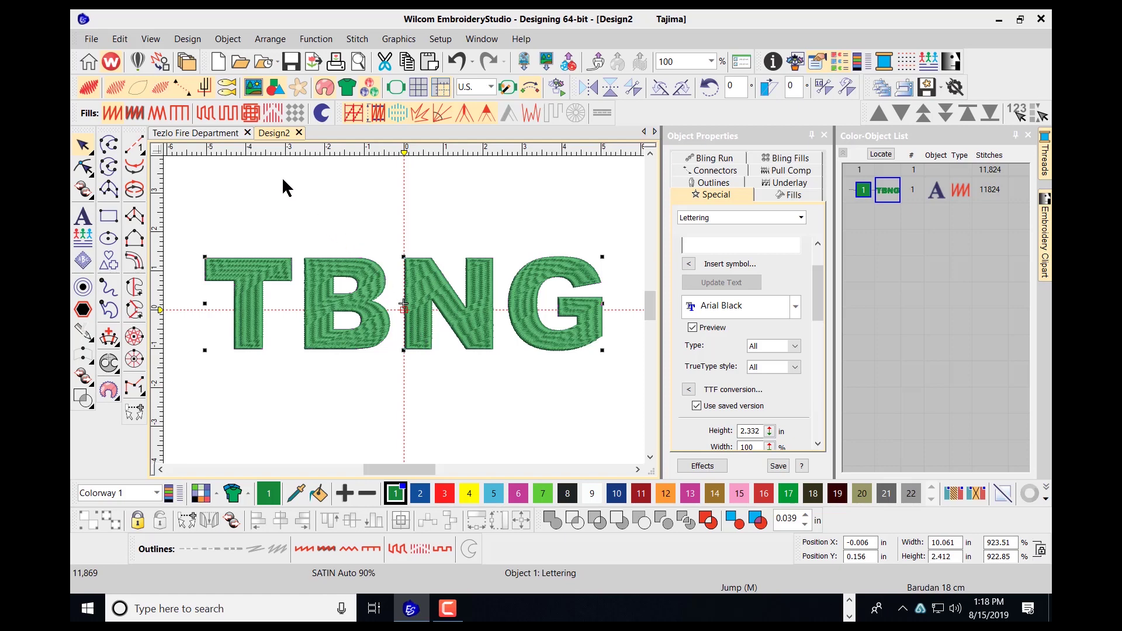
Step: Give the TBNG lettering Tatami fill at 0.38 mm spacing and 3.80 mm length
{"action": "left_click", "coordinate": [207, 115]}
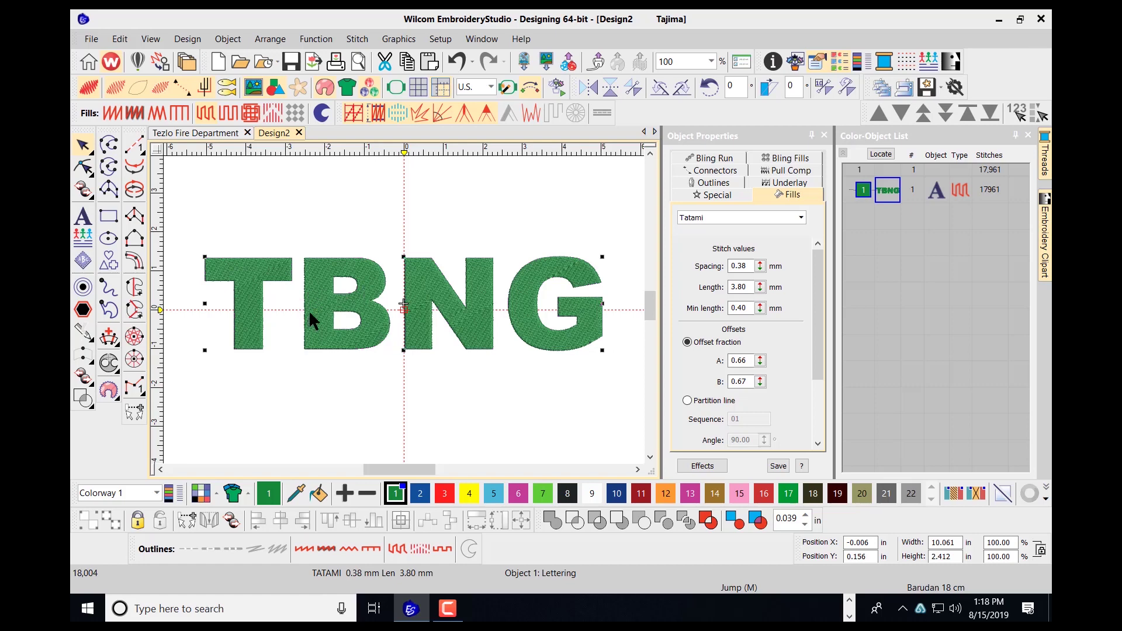
Step: Set Simple Offsets to 0 spacing, one Satin Column C offset, with offsets for holes enabled
{"action": "left_click", "coordinate": [82, 289]}
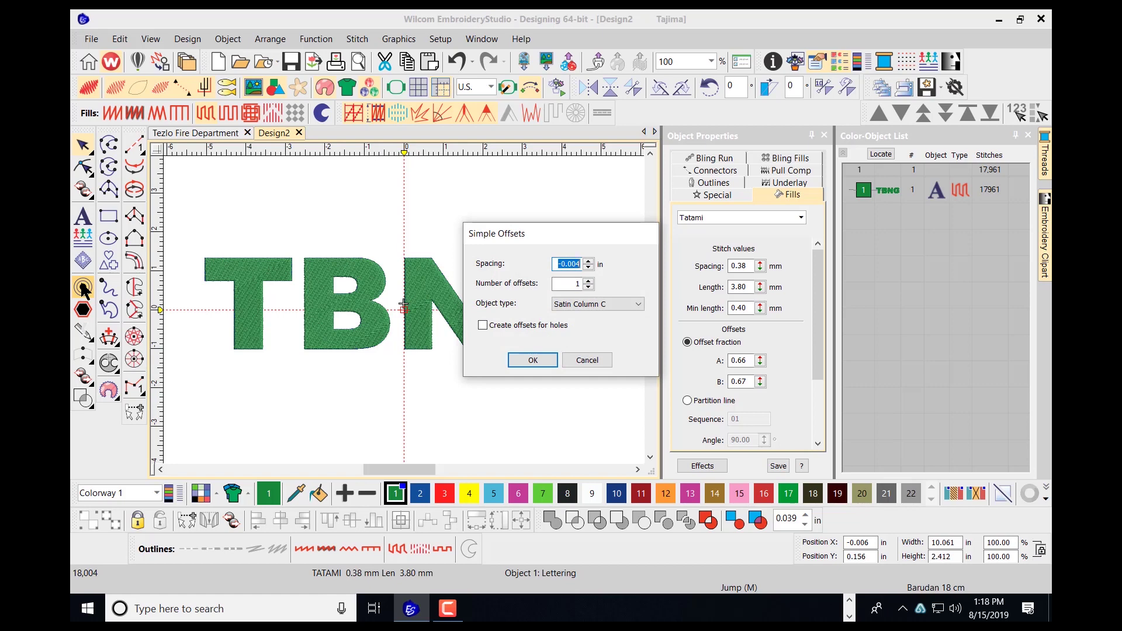
{"action": "left_click_drag", "start_coordinate": [598, 230], "coordinate": [750, 152]}
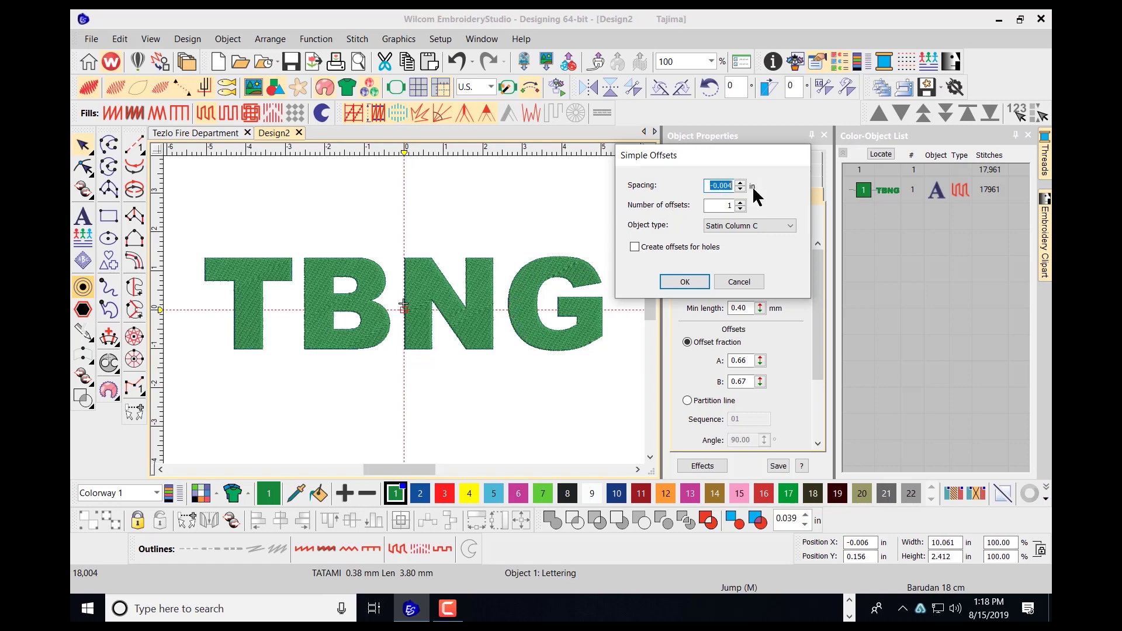
{"action": "type", "text": "0"}
{"action": "double_click", "coordinate": [729, 206]}
{"action": "key", "text": "BackSpace"}
{"action": "left_click", "coordinate": [634, 244]}
Step: Apply the satin offset outlines, then select all six letter outline objects
{"action": "left_click", "coordinate": [685, 282]}
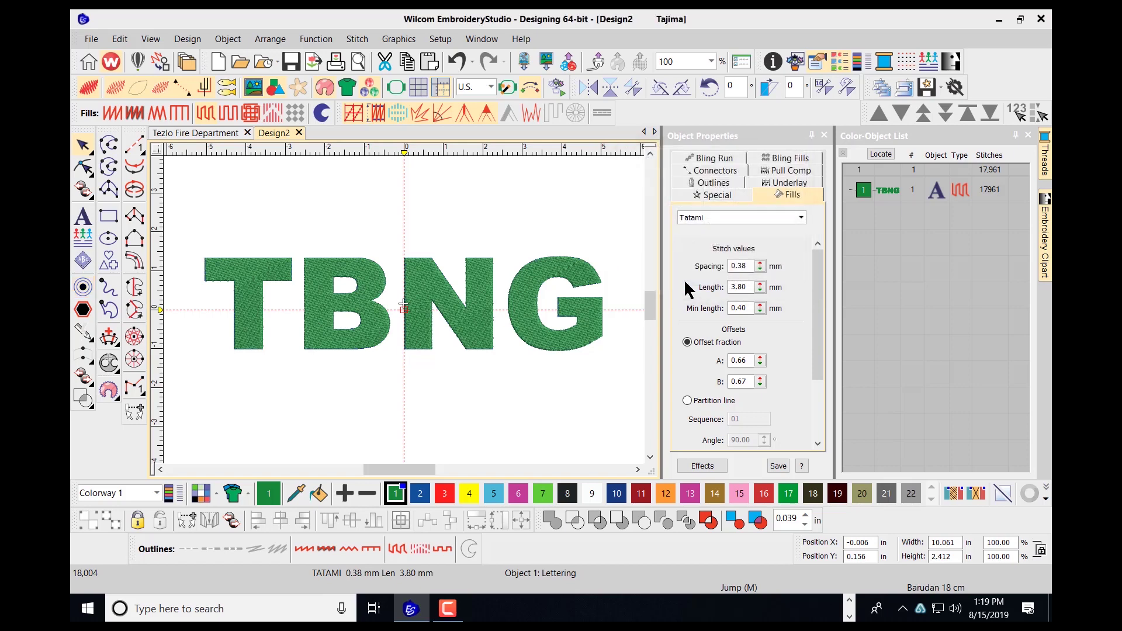
{"action": "key", "text": "Escape"}
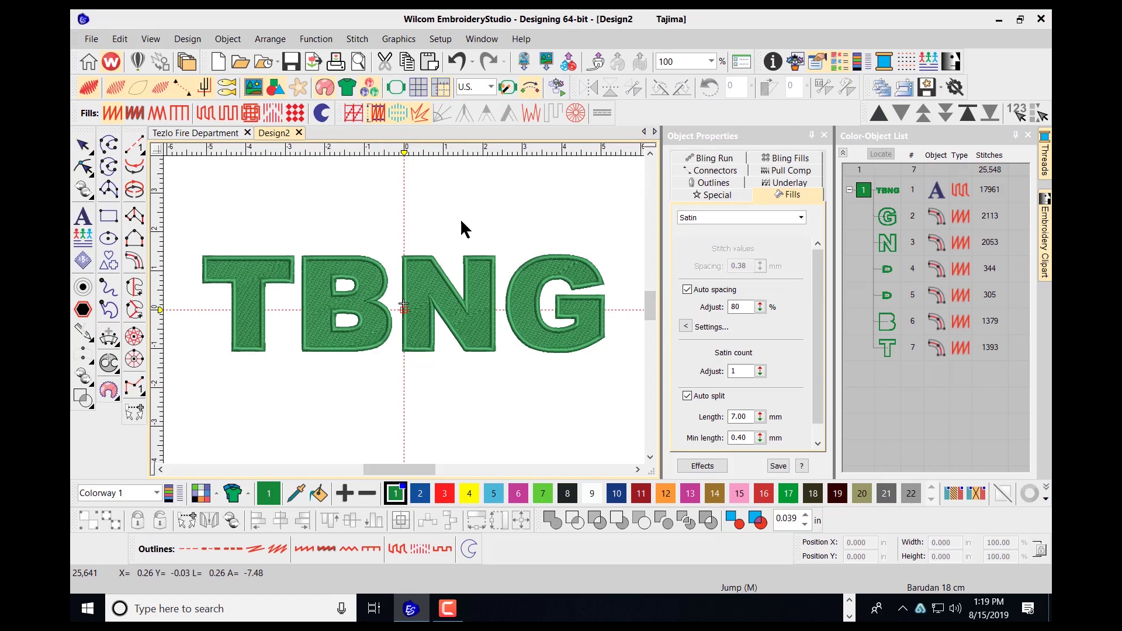
{"action": "left_click", "coordinate": [84, 148]}
{"action": "key", "text": "ctrl+a"}
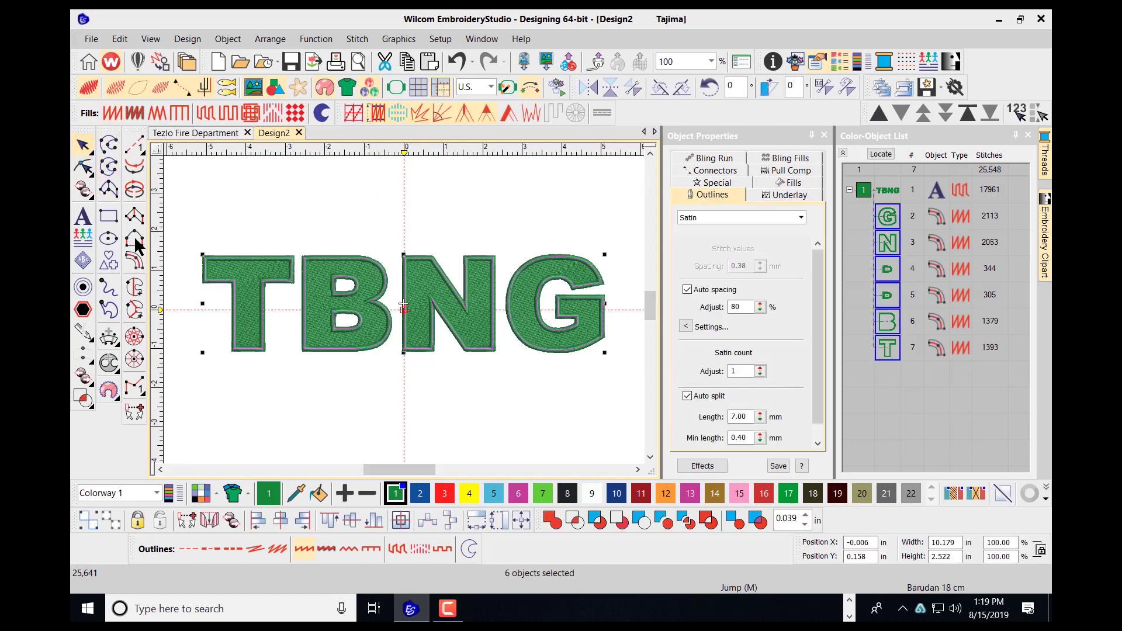
Step: Try blue, red and light blue on the outlines, then settle on dark grey colour 8
{"action": "left_click", "coordinate": [420, 502]}
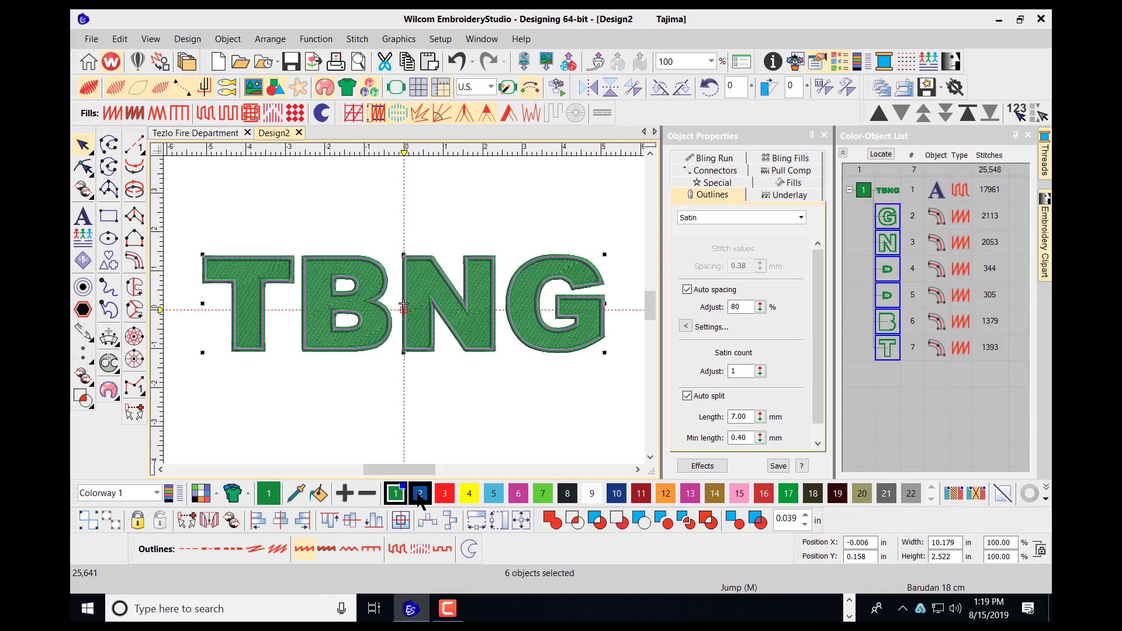
{"action": "left_click", "coordinate": [446, 498]}
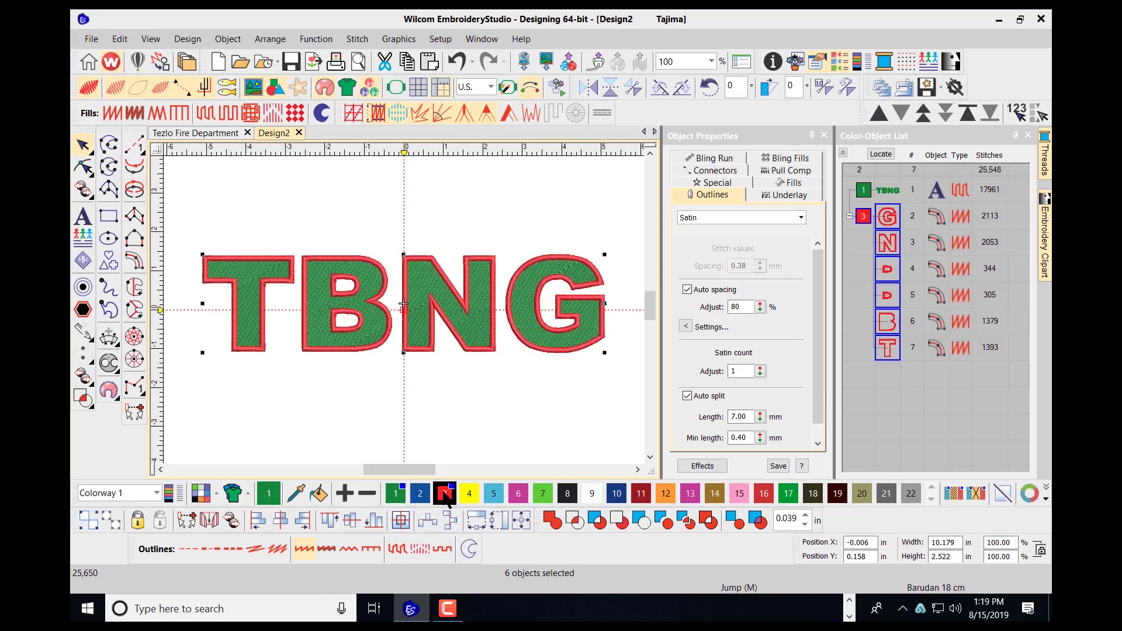
{"action": "left_click", "coordinate": [493, 497]}
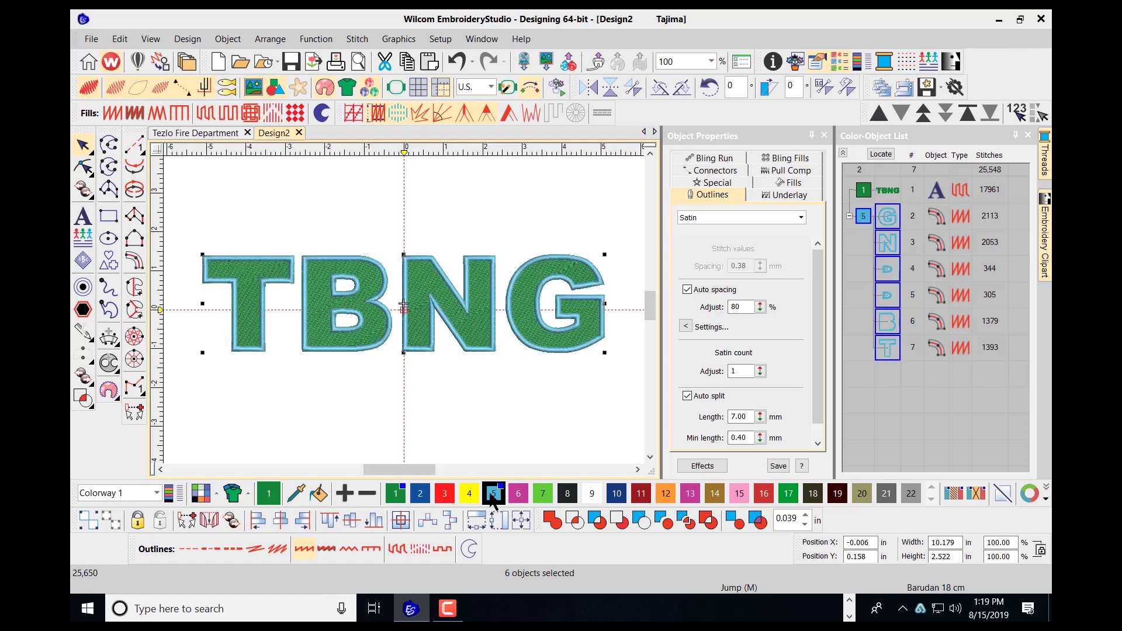
{"action": "left_click", "coordinate": [568, 497]}
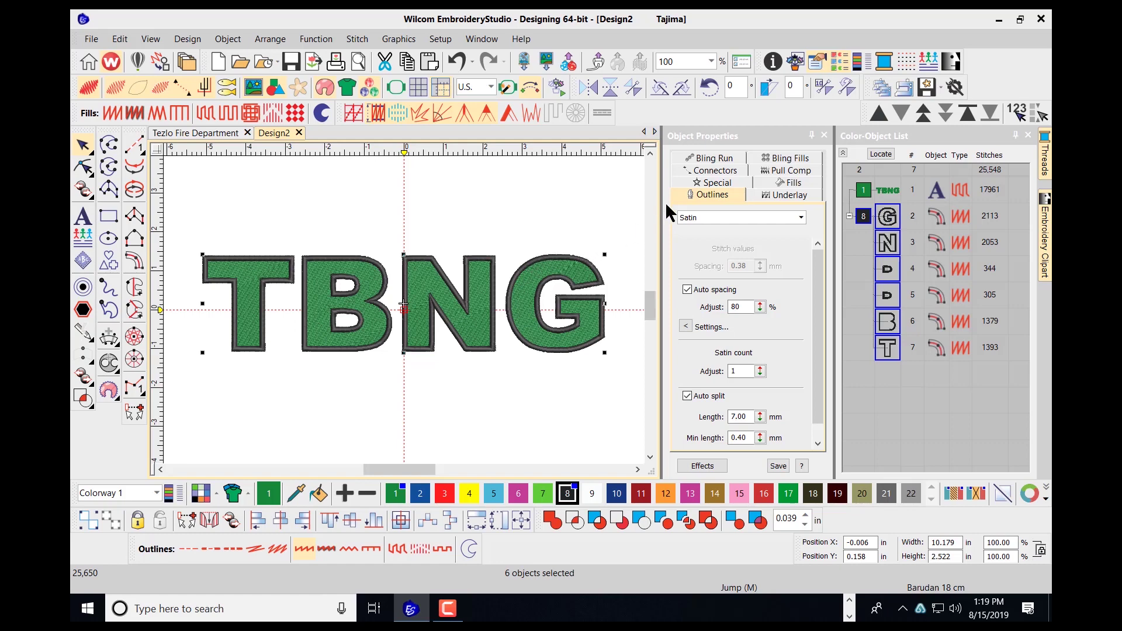
Step: Switch measurements to Metric and set the gray satin outline width to 4.00 mm
{"action": "left_click", "coordinate": [711, 183]}
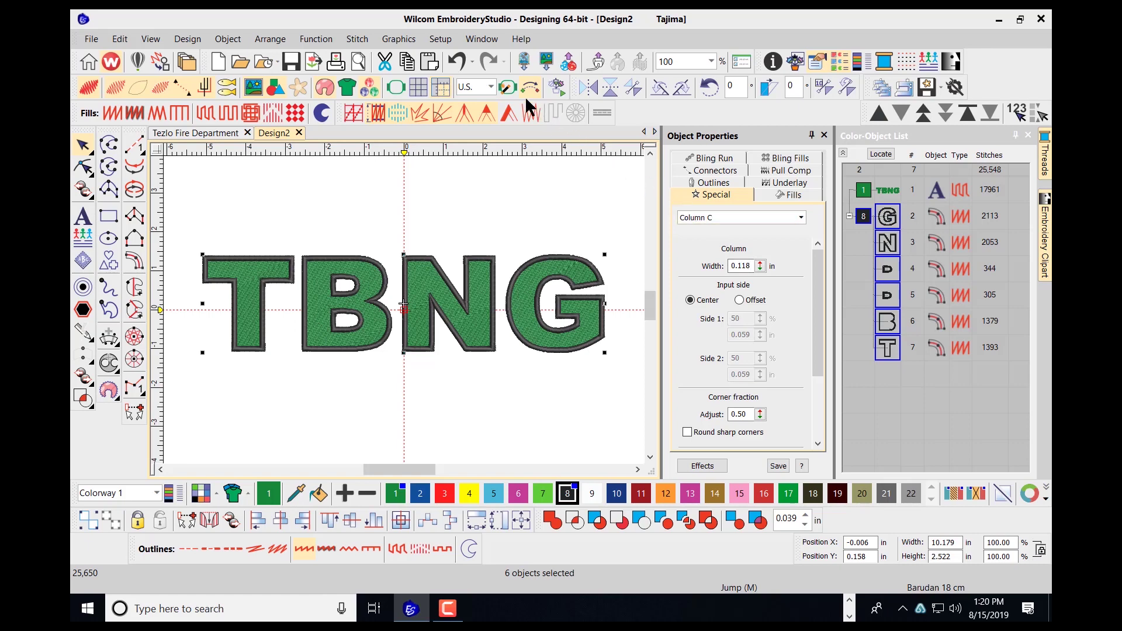
{"action": "left_click", "coordinate": [491, 87]}
{"action": "left_click", "coordinate": [472, 103]}
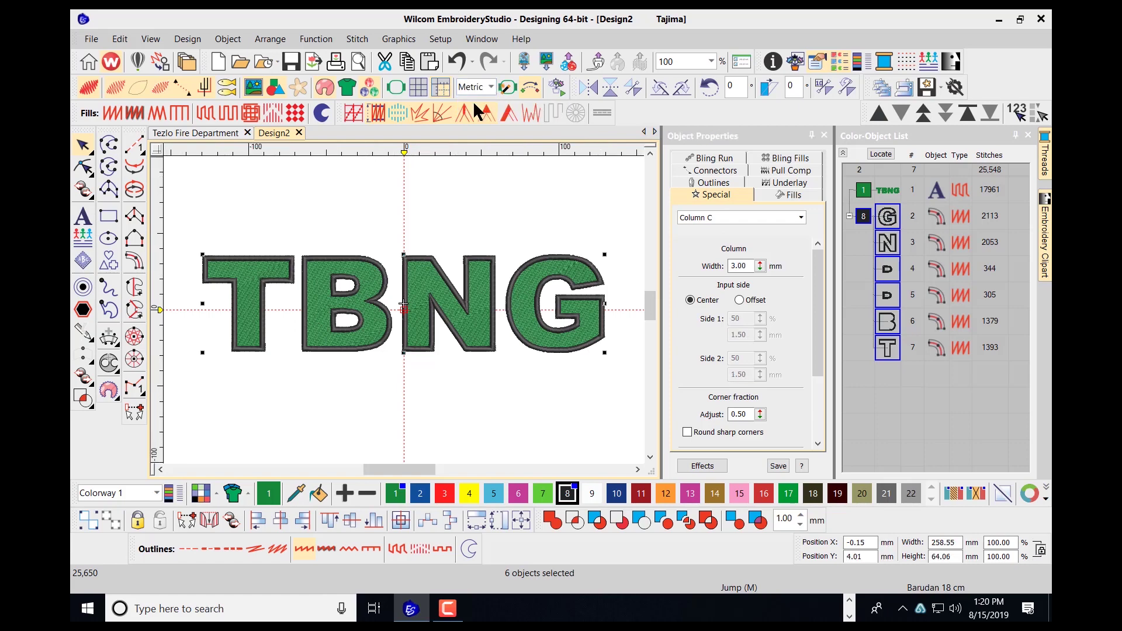
{"action": "double_click", "coordinate": [739, 265]}
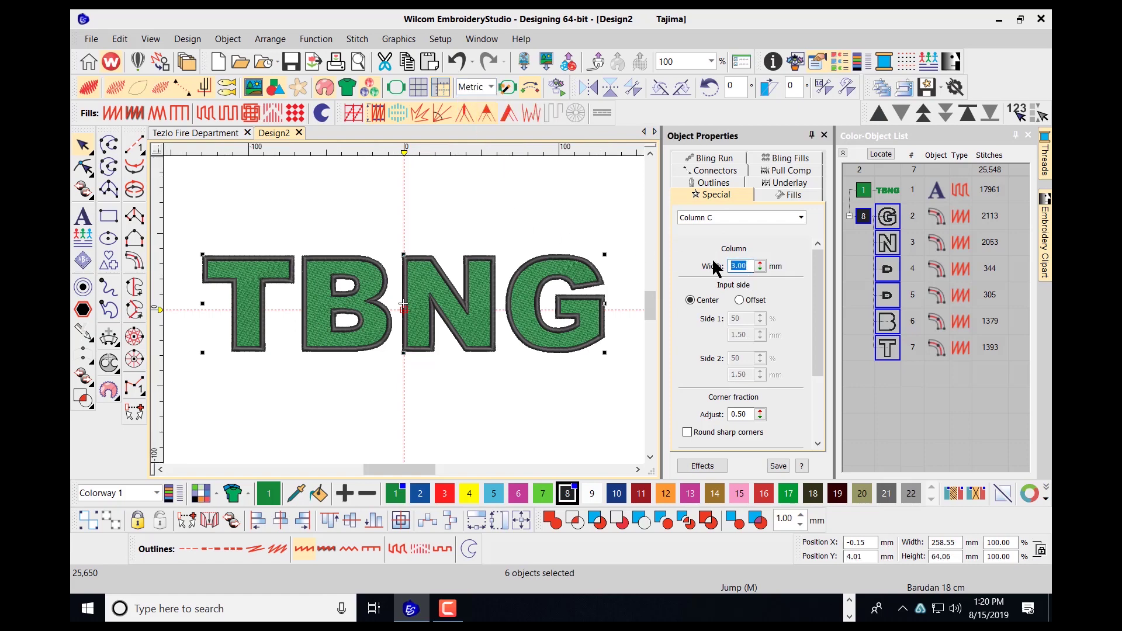
{"action": "type", "text": "4.0"}
{"action": "key", "text": "Return"}
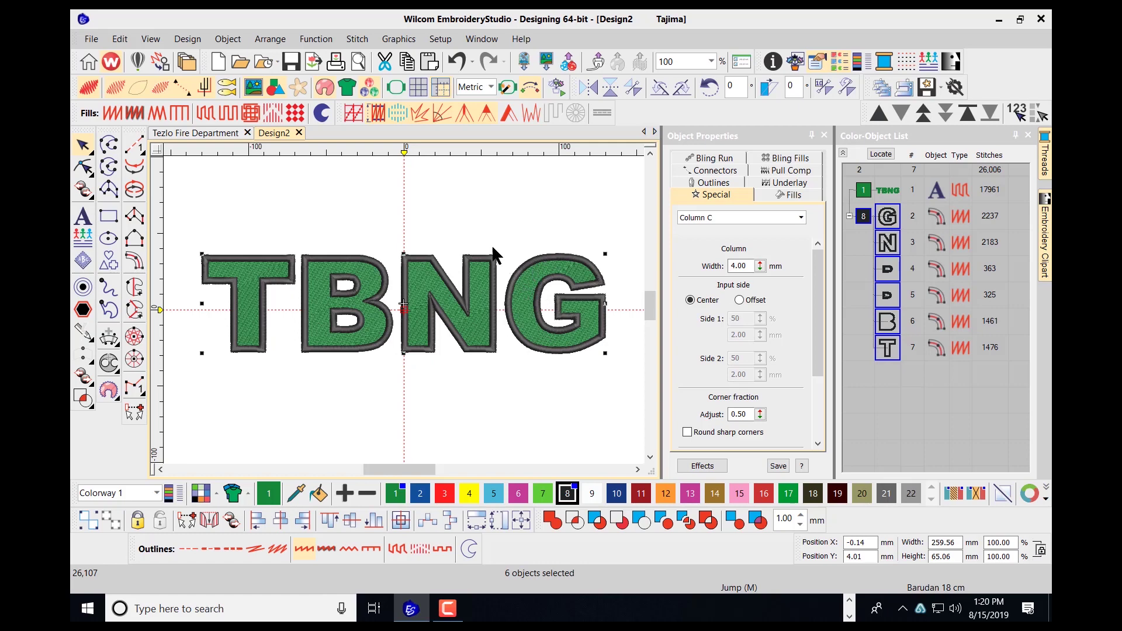
{"action": "left_click", "coordinate": [473, 212]}
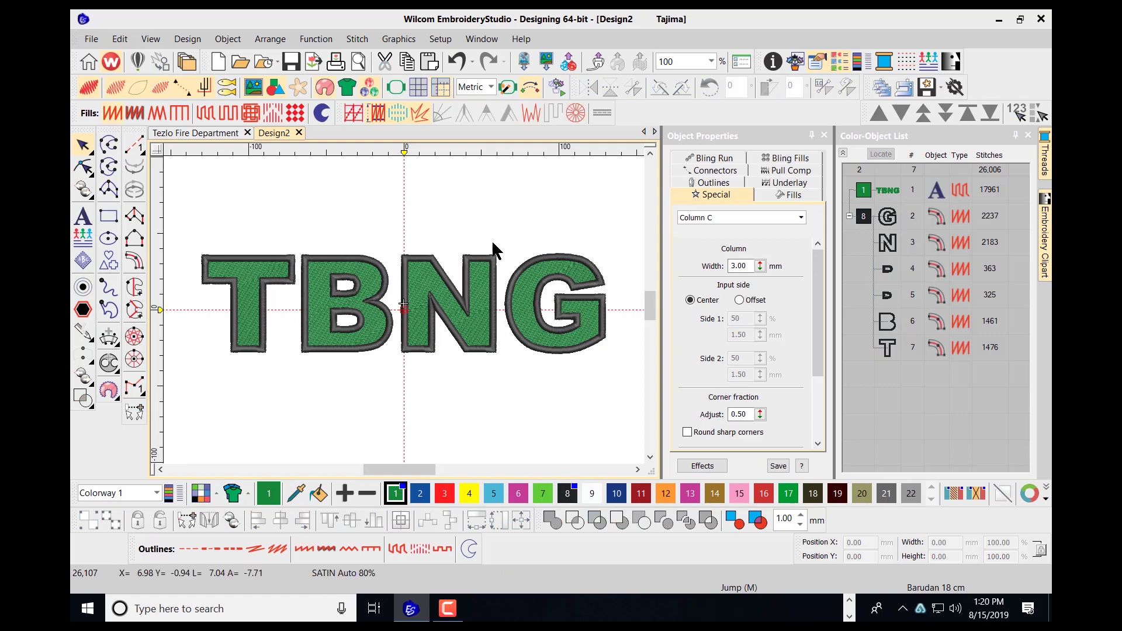
{"action": "left_click", "coordinate": [864, 218]}
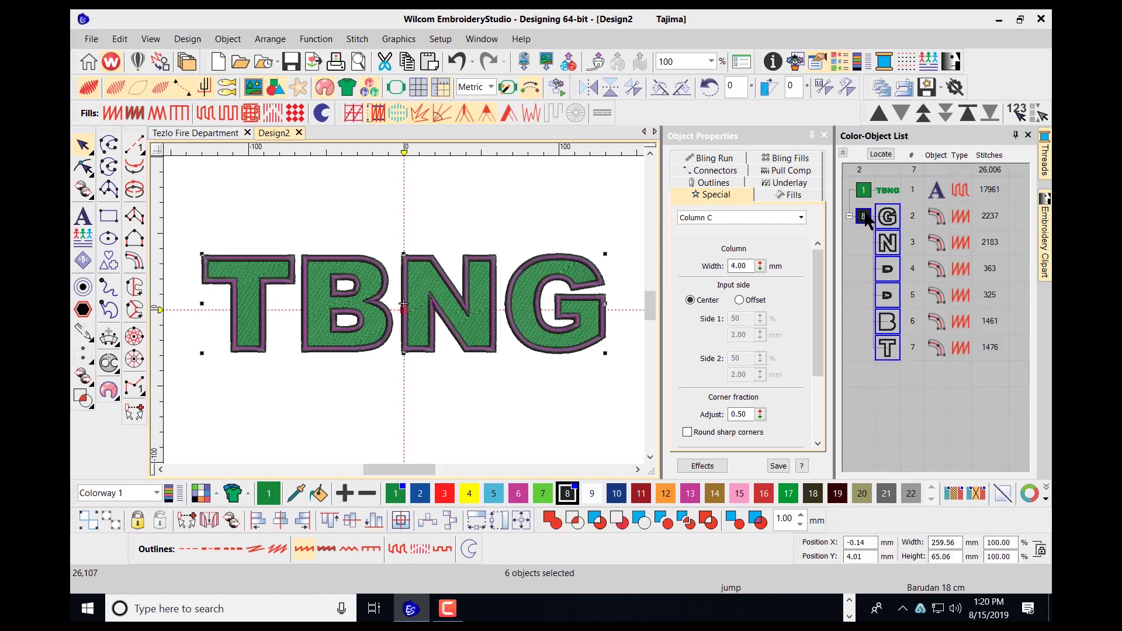
Step: Enable the outlines' first underlay and add an Edge run second underlay
{"action": "left_click", "coordinate": [789, 183]}
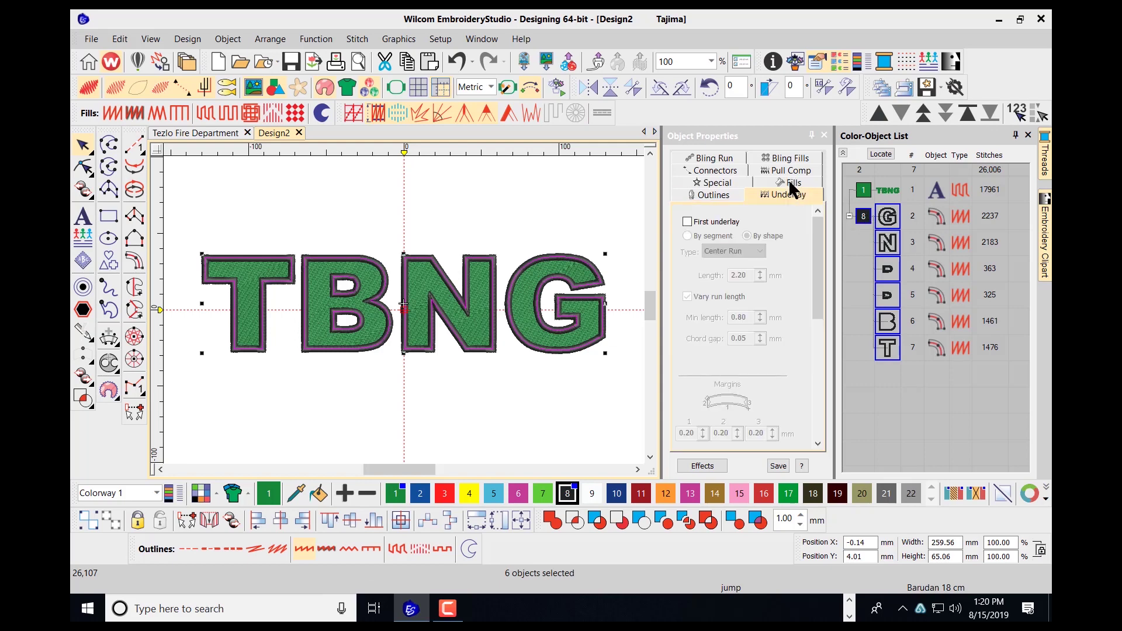
{"action": "left_click", "coordinate": [687, 222]}
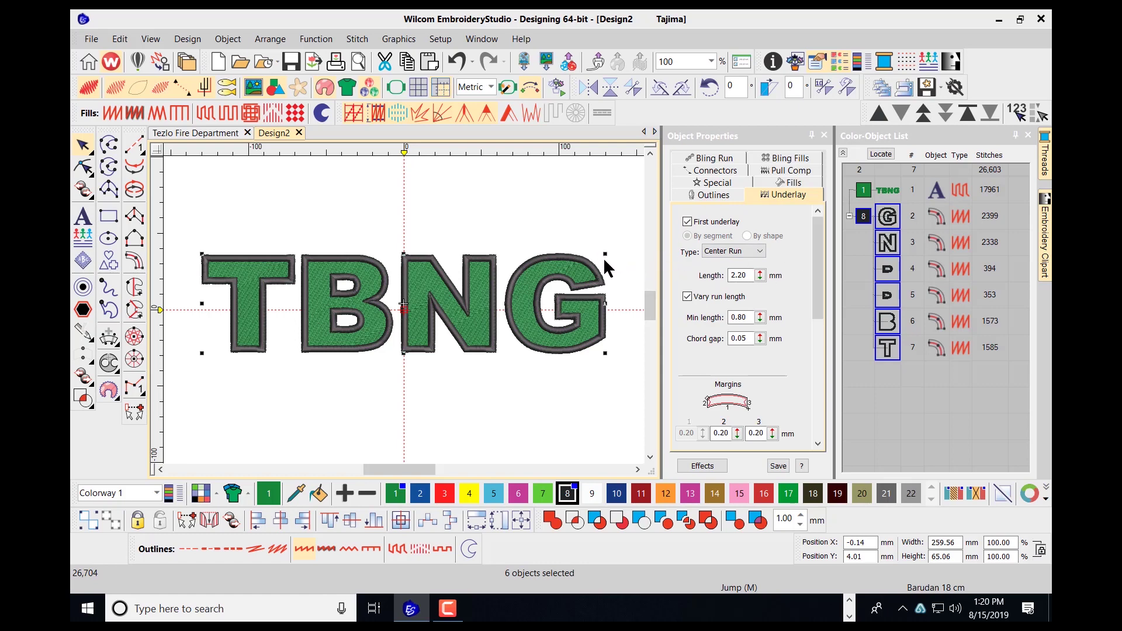
{"action": "scroll", "coordinate": [808, 267], "scroll_direction": "down", "scroll_amount": 5}
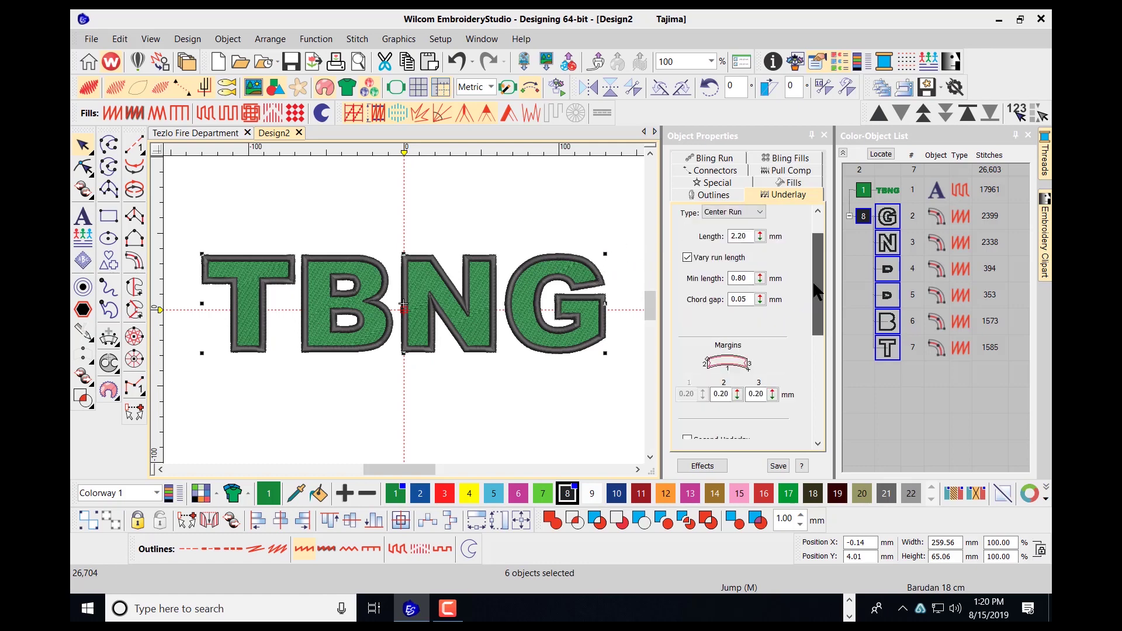
{"action": "left_click", "coordinate": [687, 281]}
{"action": "left_click", "coordinate": [687, 281]}
{"action": "left_click", "coordinate": [759, 311]}
{"action": "left_click", "coordinate": [720, 352]}
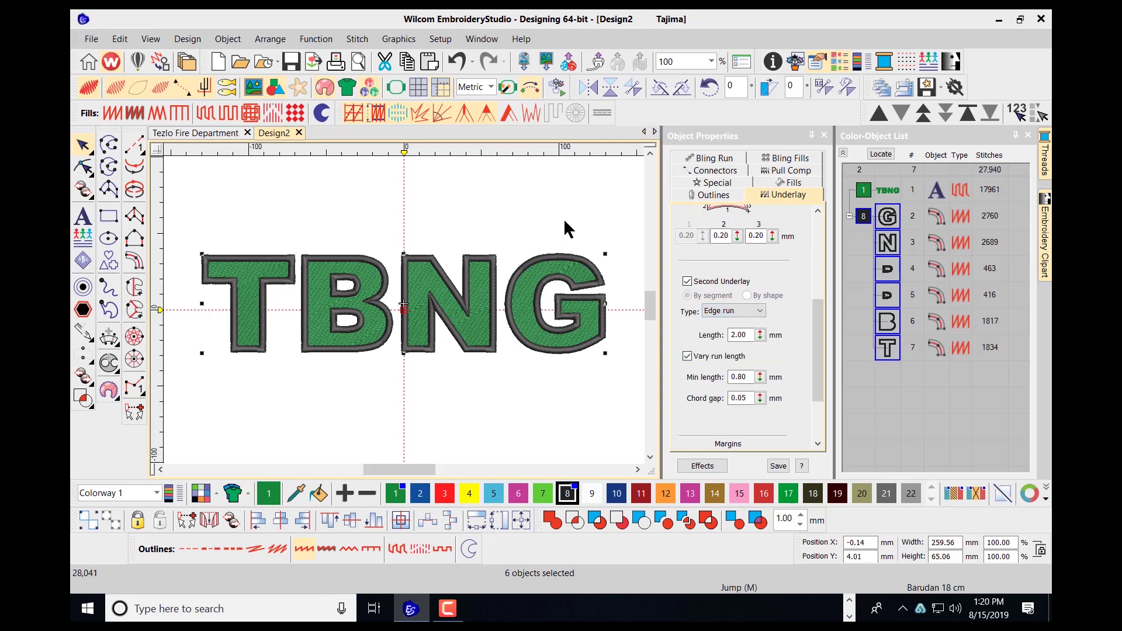
Step: Change the green TBNG lettering's second underlay from Zigzag to Tatami, then deselect it
{"action": "left_click", "coordinate": [888, 192]}
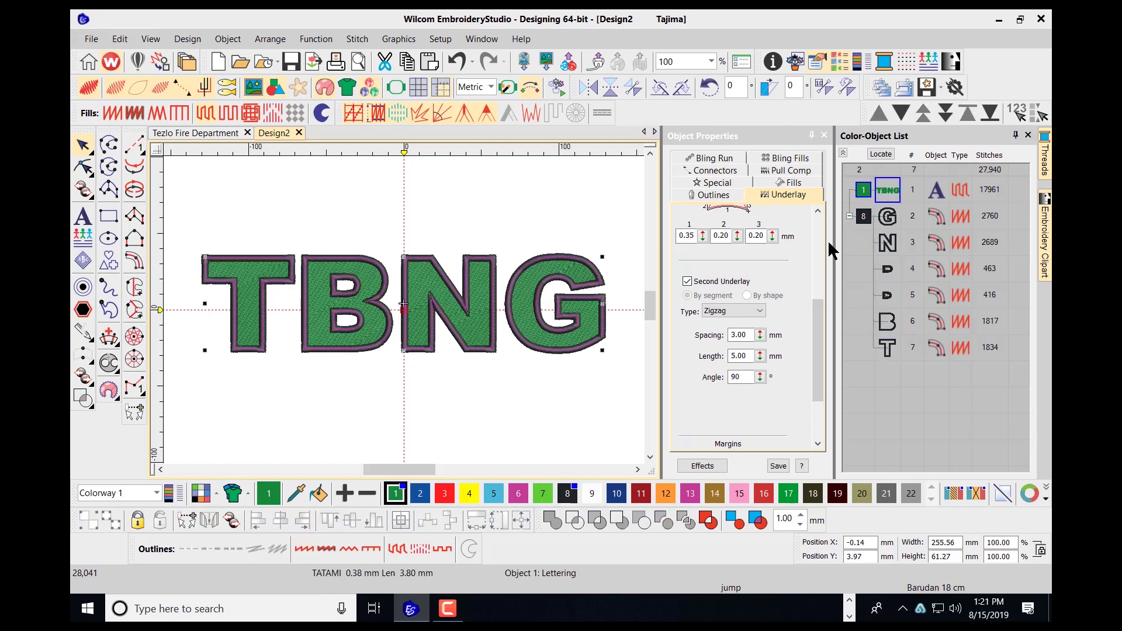
{"action": "left_click_drag", "start_coordinate": [814, 325], "coordinate": [804, 237]}
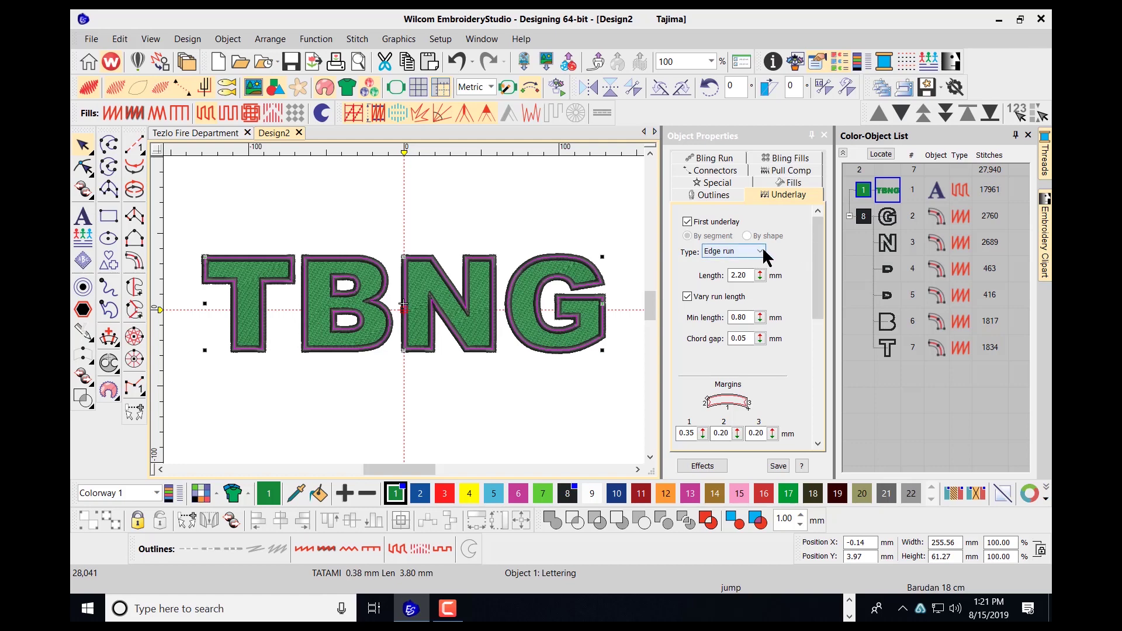
{"action": "left_click_drag", "start_coordinate": [812, 253], "coordinate": [811, 344]}
{"action": "left_click", "coordinate": [760, 281]}
{"action": "left_click", "coordinate": [727, 330]}
{"action": "left_click", "coordinate": [478, 208]}
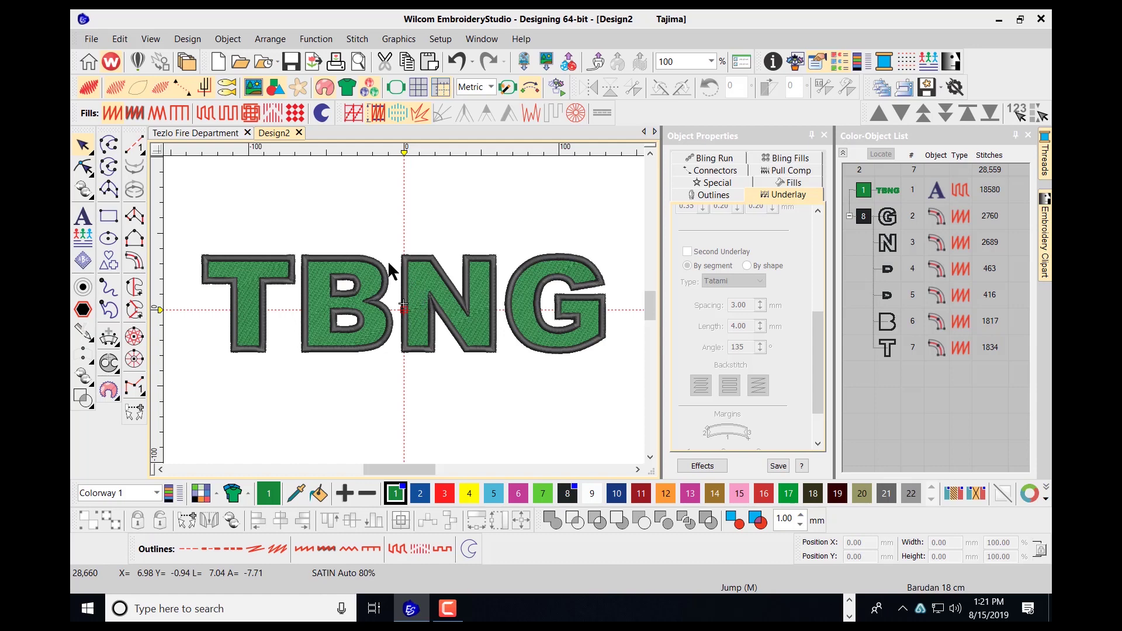
Step: Save the design as TBNG in Wilcom All-in-One Designs (*.EMB) format
{"action": "left_click", "coordinate": [90, 41]}
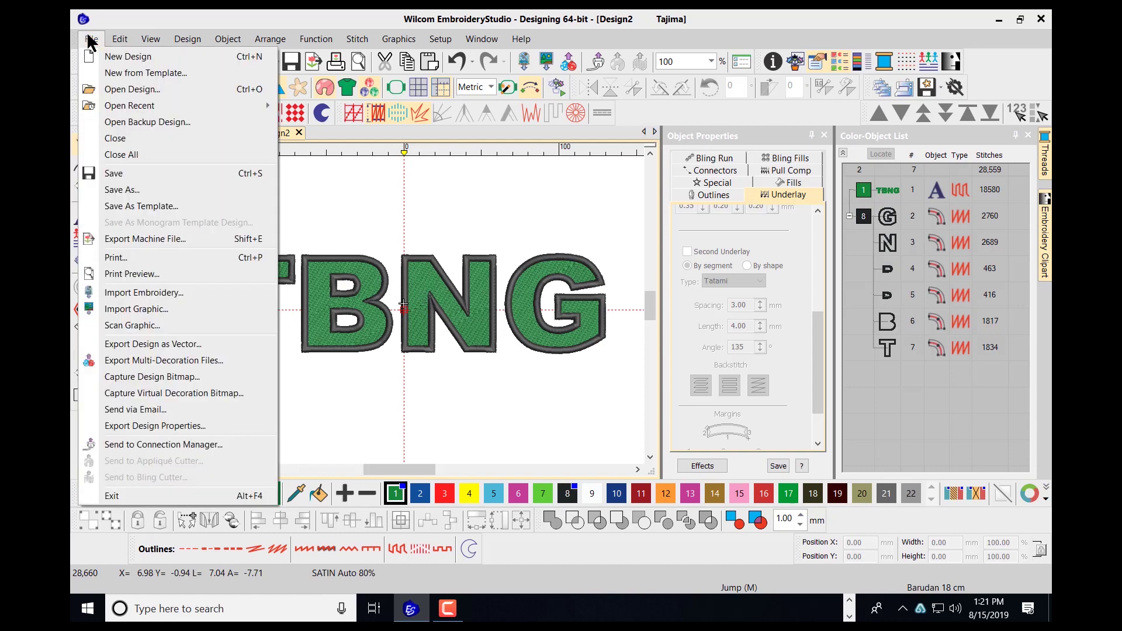
{"action": "left_click", "coordinate": [125, 189]}
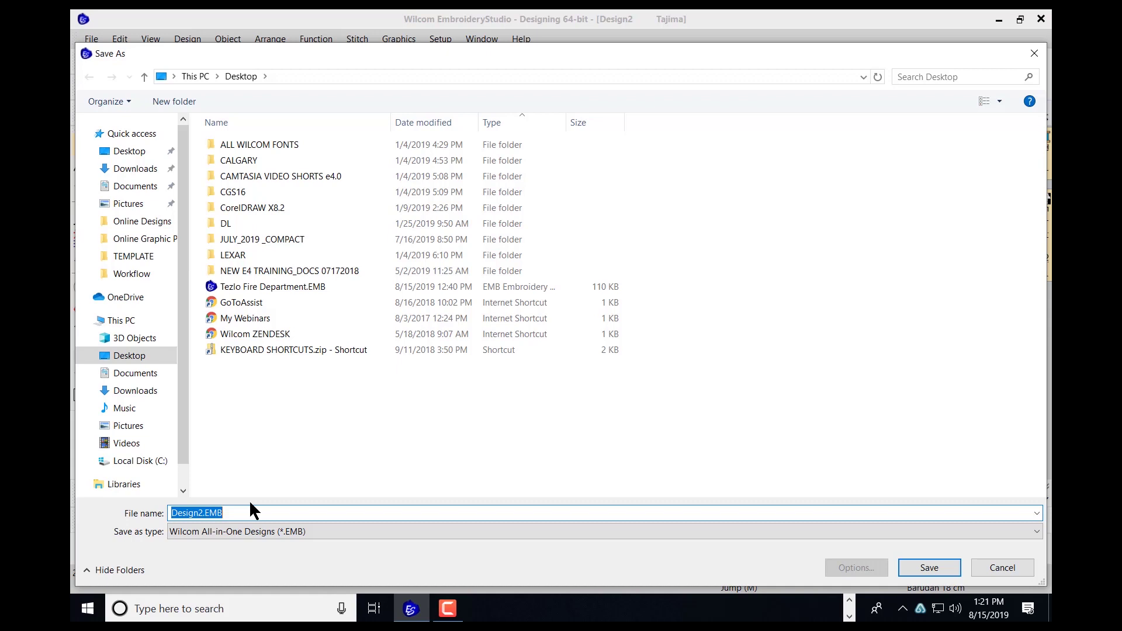
{"action": "type", "text": "TBNG"}
{"action": "left_click", "coordinate": [928, 567]}
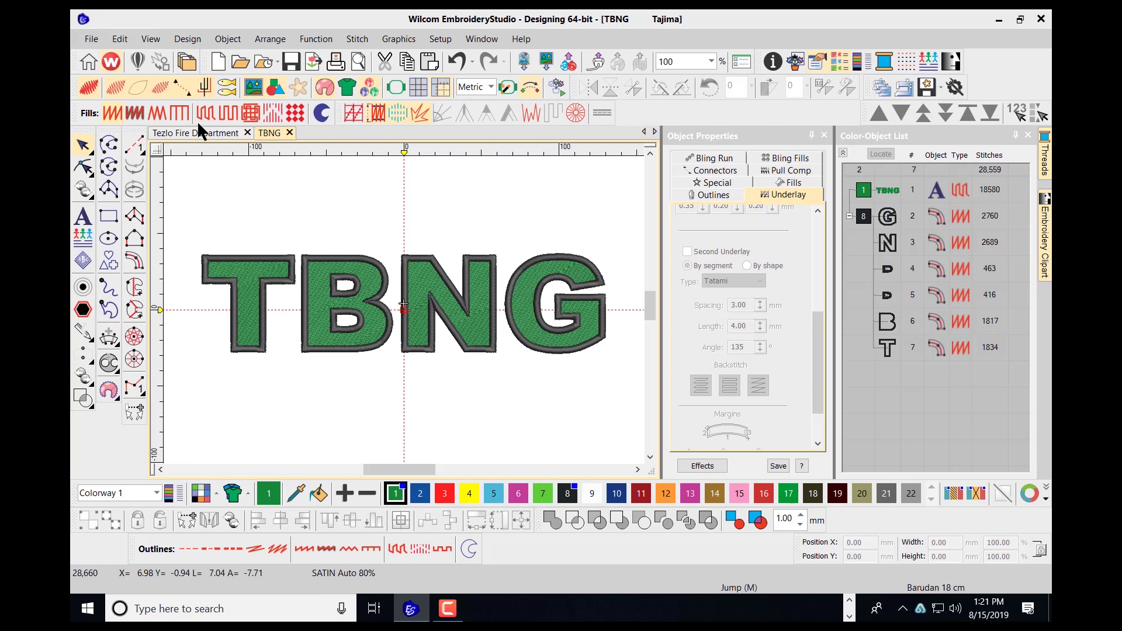
{"action": "left_click", "coordinate": [91, 39]}
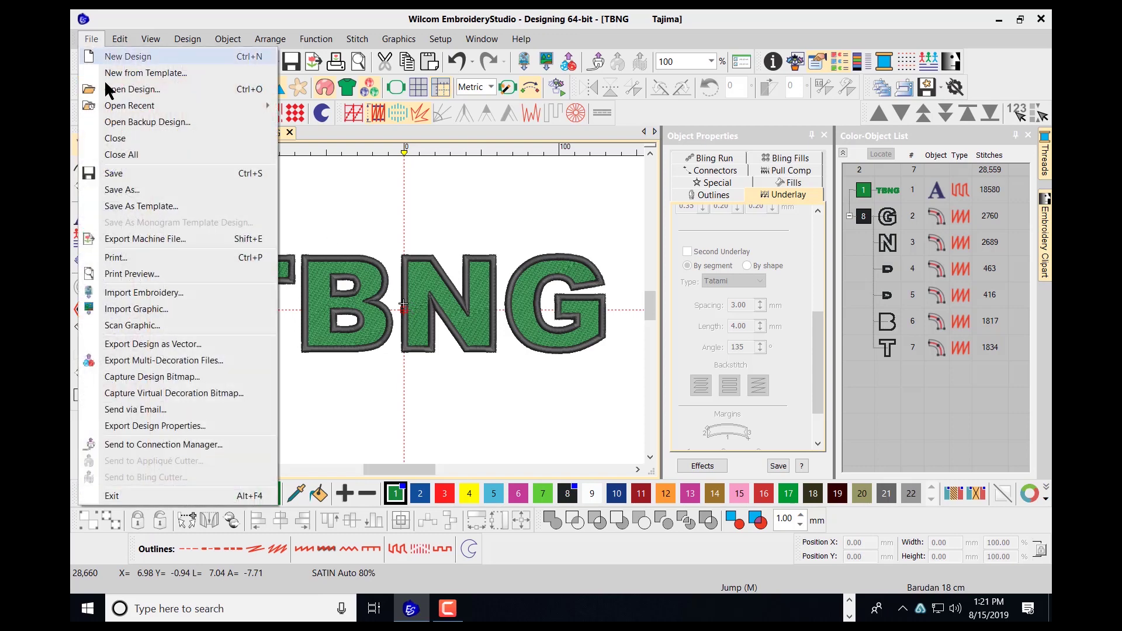
{"action": "left_click", "coordinate": [133, 237]}
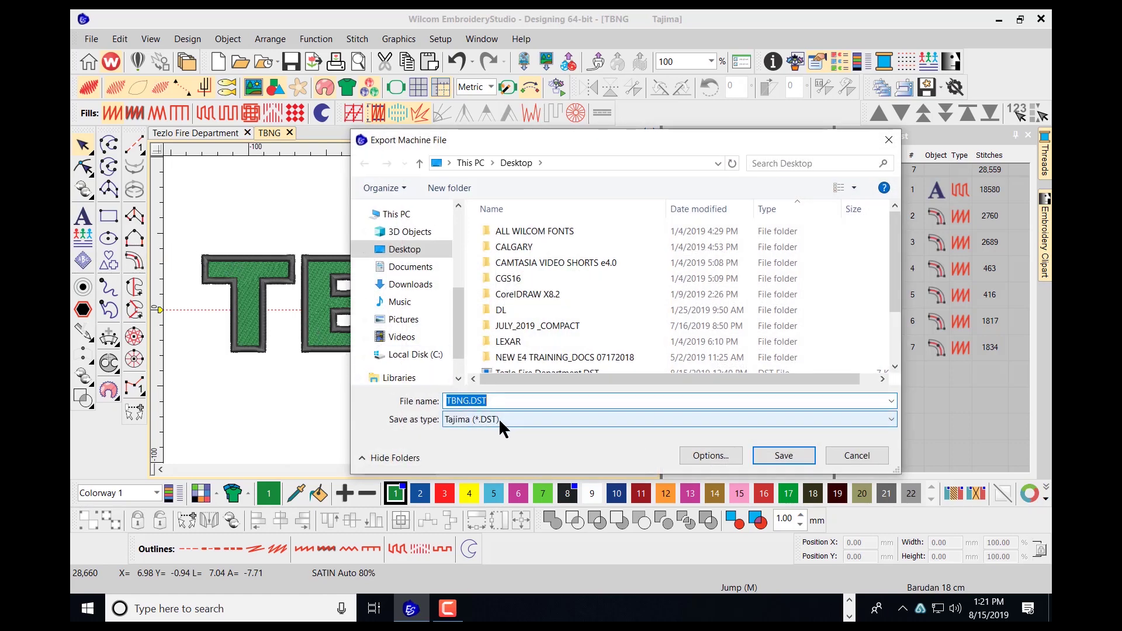
{"action": "left_click", "coordinate": [767, 454]}
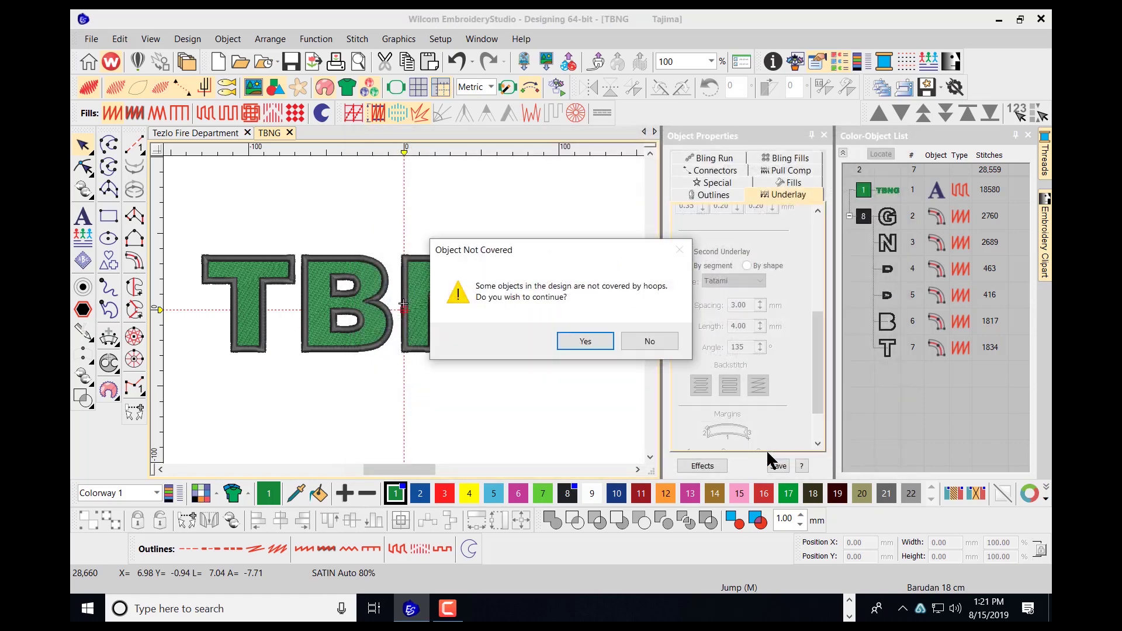
{"action": "left_click", "coordinate": [576, 342]}
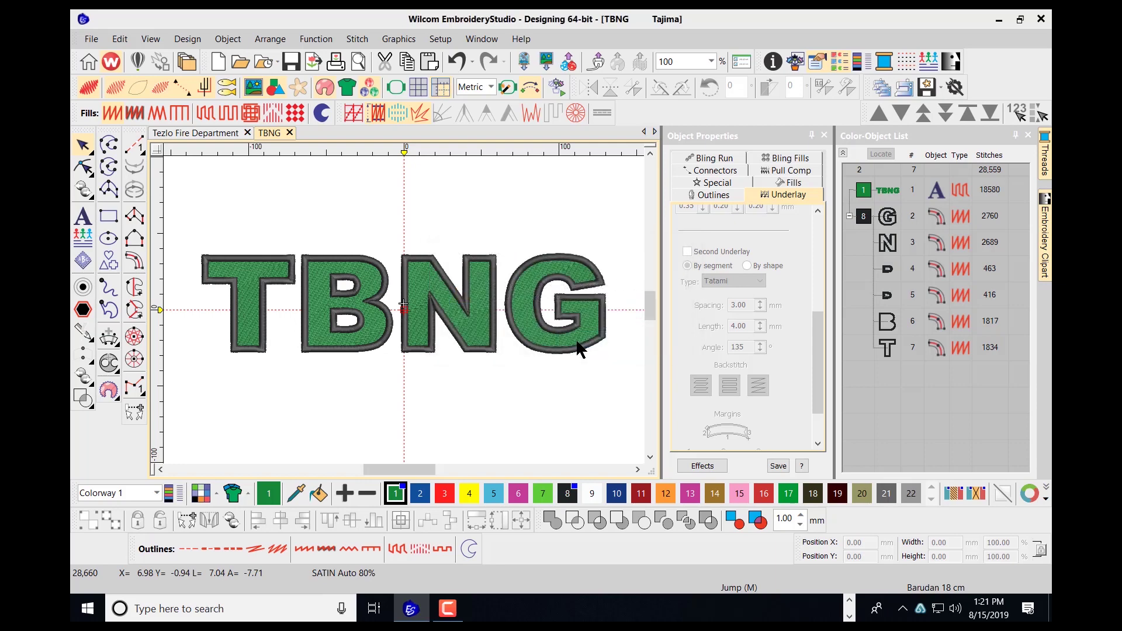
Step: Replay the whole design in the Stitch Player, raising the speed until stitch 28,660
{"action": "scroll", "coordinate": [497, 336], "scroll_direction": "down", "scroll_amount": 2}
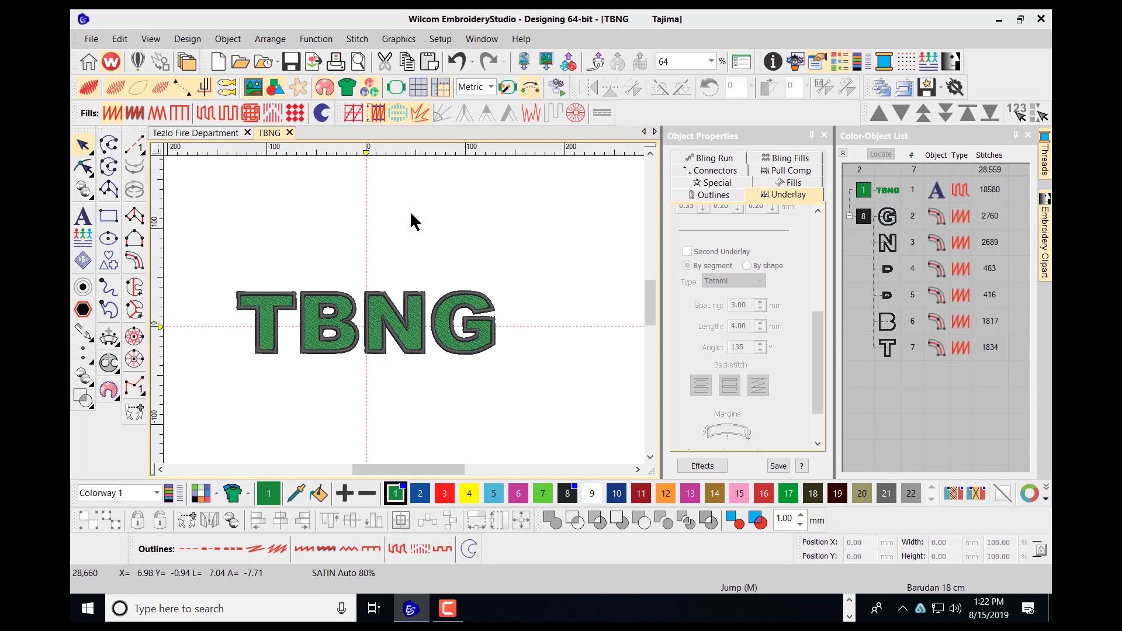
{"action": "scroll", "coordinate": [404, 318], "scroll_direction": "up", "scroll_amount": 2}
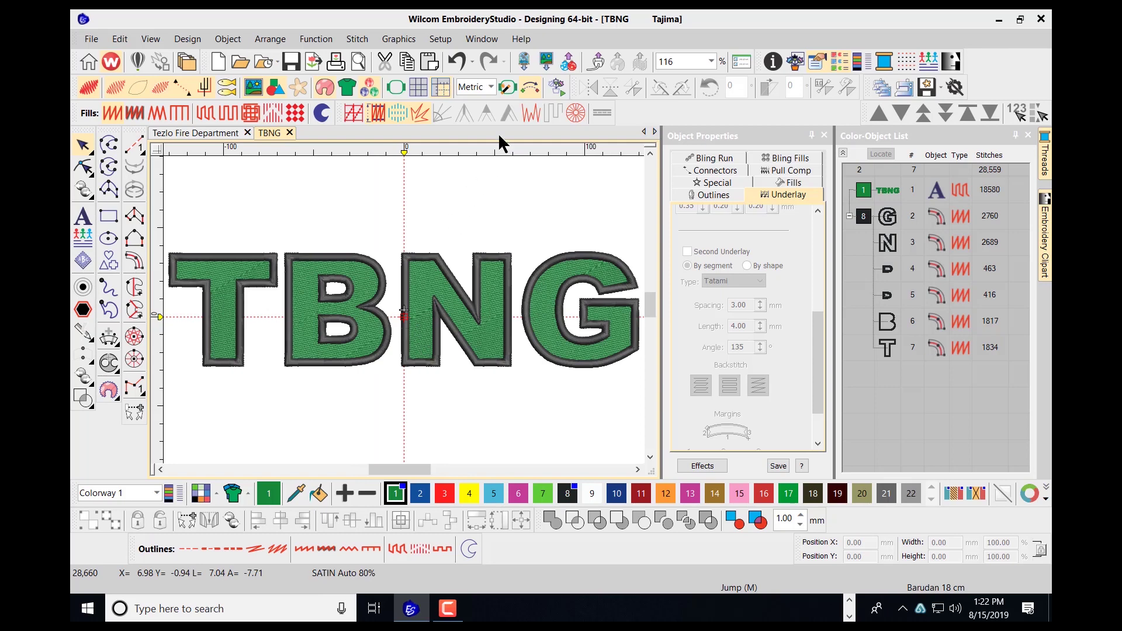
{"action": "left_click", "coordinate": [553, 83]}
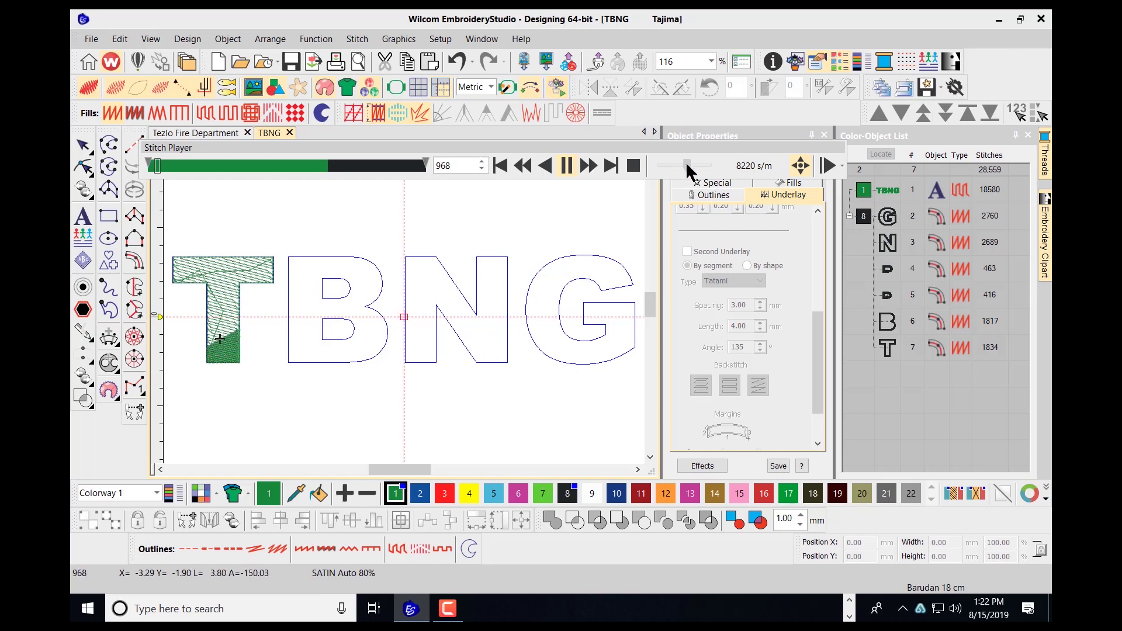
{"action": "left_click_drag", "start_coordinate": [688, 166], "coordinate": [694, 166]}
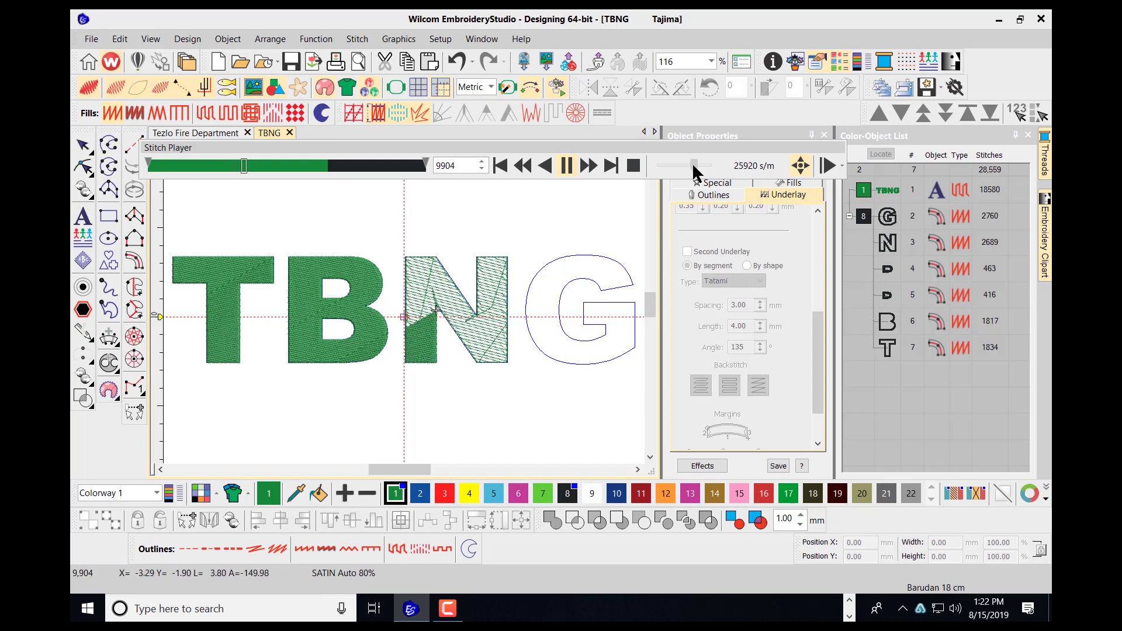
{"action": "left_click_drag", "start_coordinate": [692, 166], "coordinate": [701, 170]}
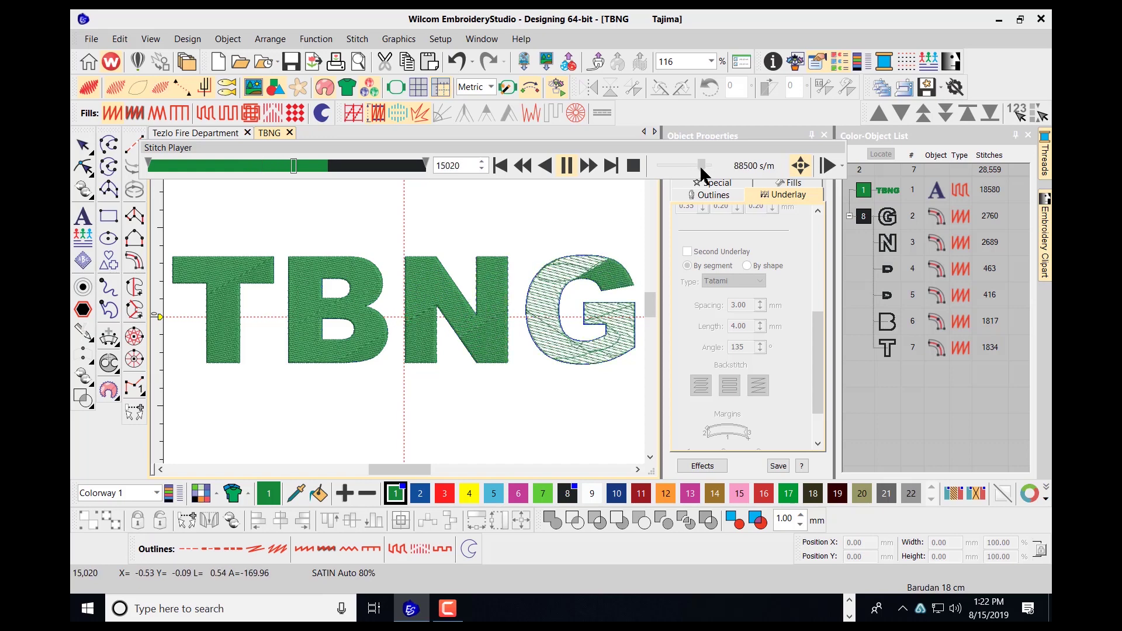
{"action": "left_click_drag", "start_coordinate": [700, 165], "coordinate": [704, 170]}
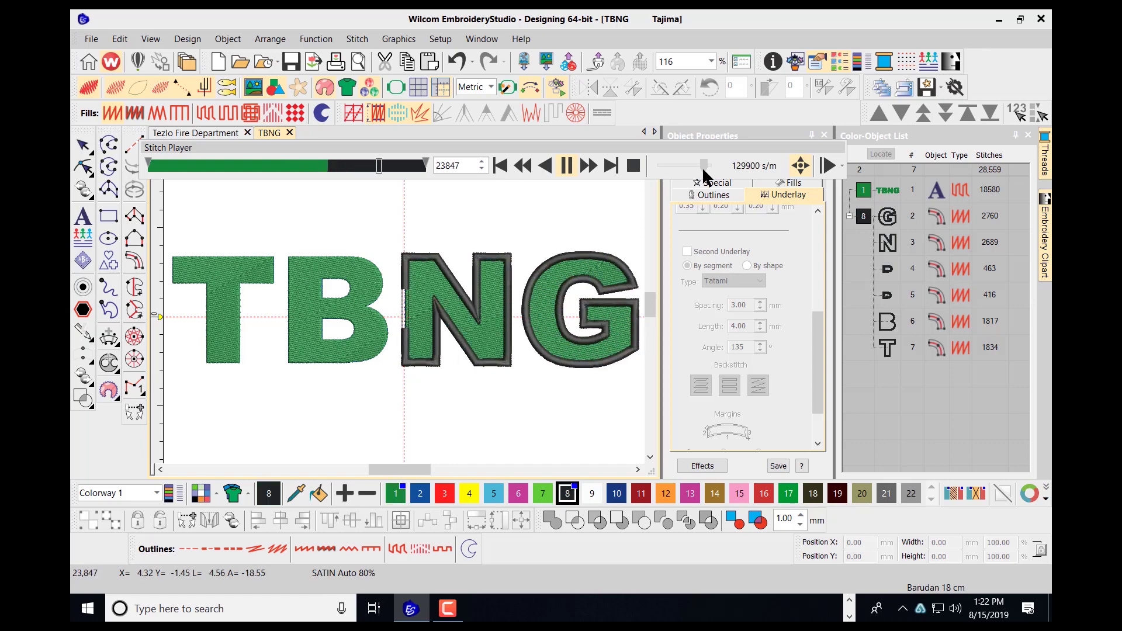
{"action": "left_click_drag", "start_coordinate": [703, 168], "coordinate": [705, 170]}
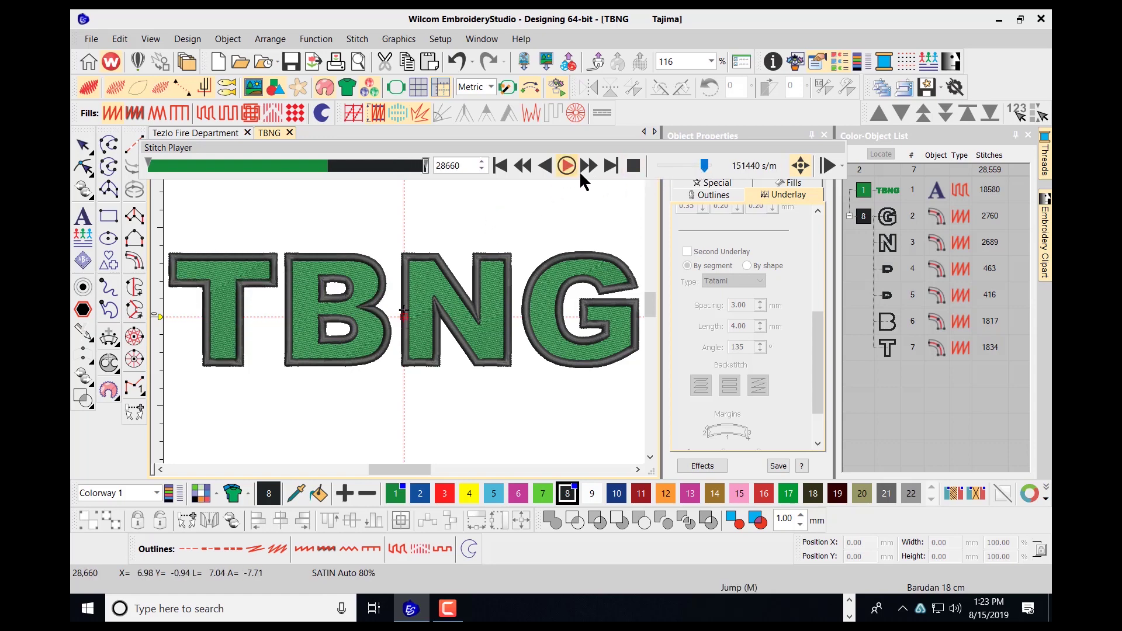
Step: Close the Stitch Player, Break Apart the TBNG lettering into four letters, and select T
{"action": "left_click", "coordinate": [633, 166]}
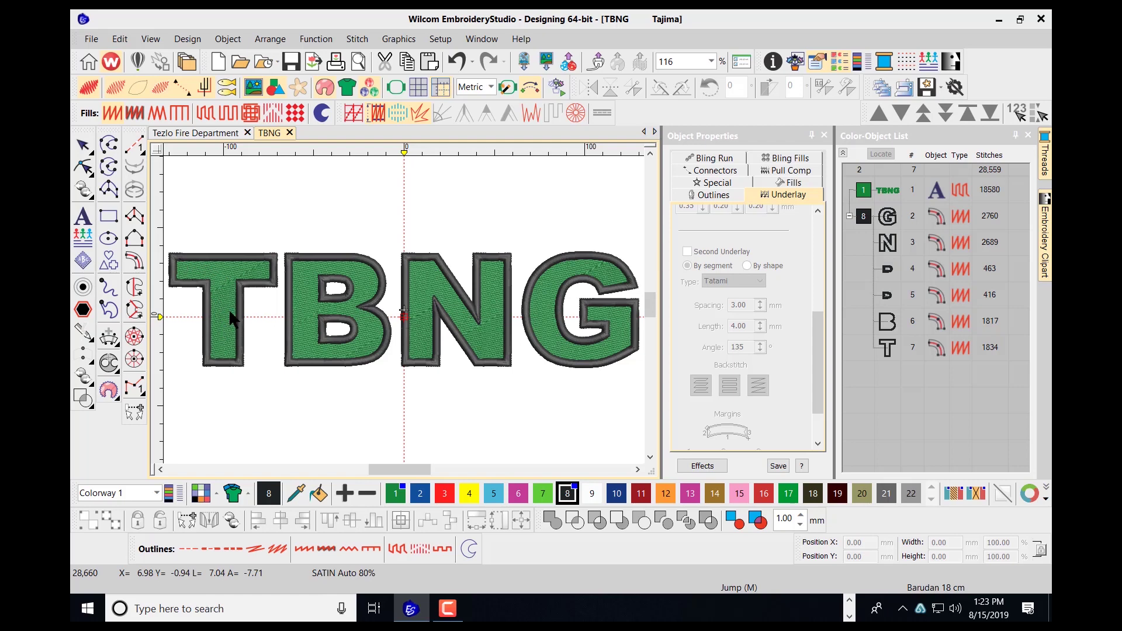
{"action": "left_click", "coordinate": [889, 191]}
{"action": "right_click", "coordinate": [892, 191]}
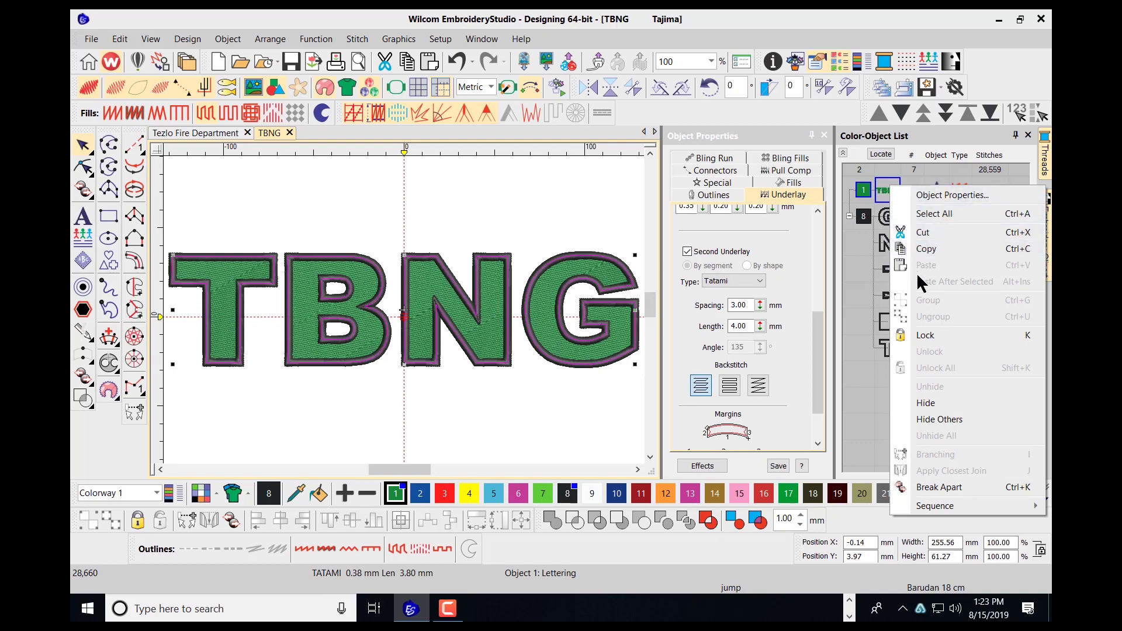
{"action": "left_click", "coordinate": [928, 485]}
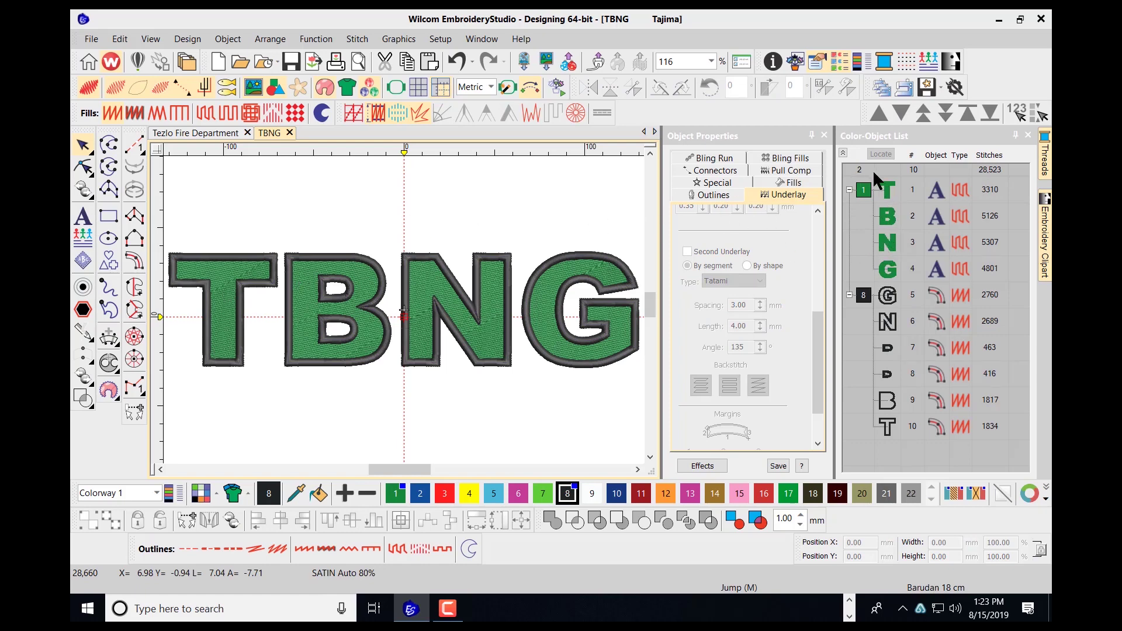
{"action": "left_click", "coordinate": [885, 189]}
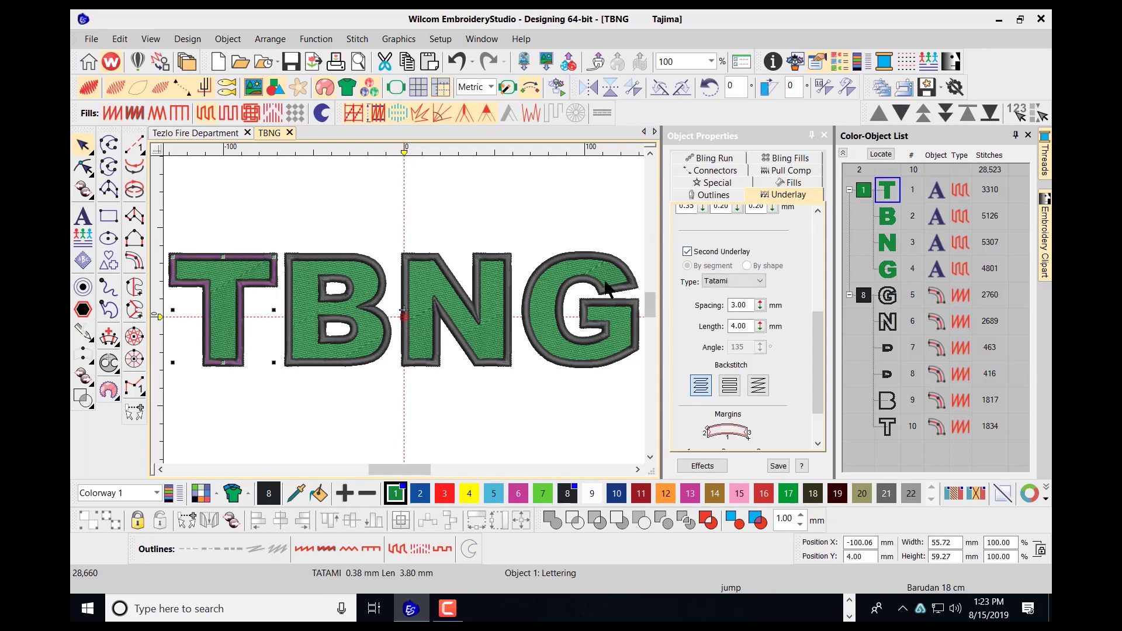
Step: Reshape the T's top-left corner point and move the B's start point to its lower right
{"action": "left_click", "coordinate": [86, 169]}
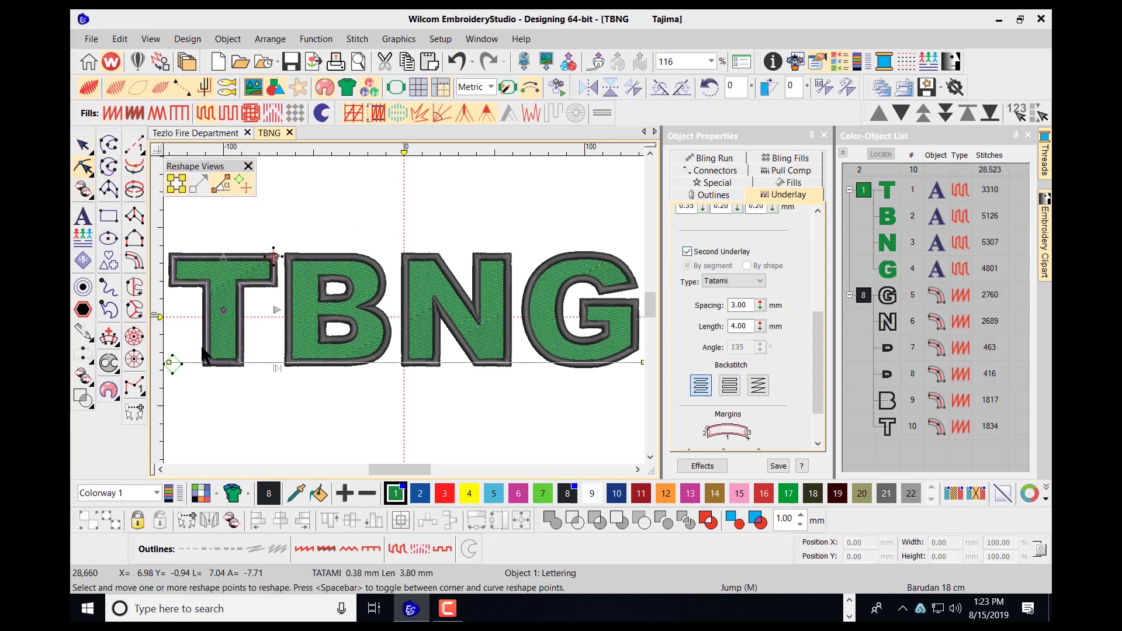
{"action": "key", "text": "c"}
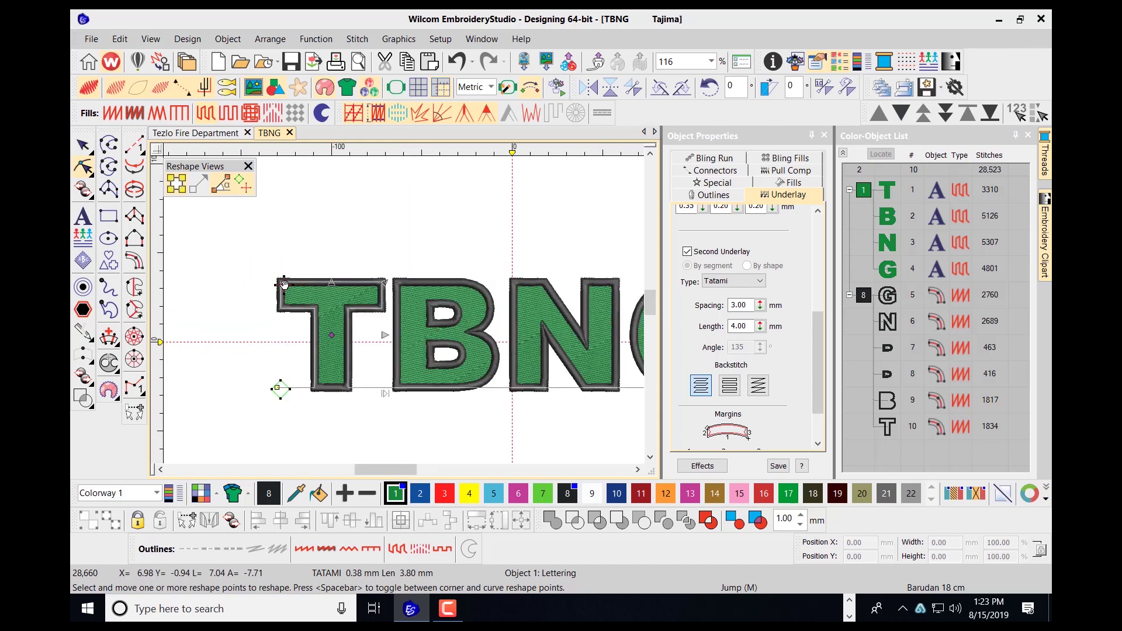
{"action": "left_click_drag", "start_coordinate": [284, 285], "coordinate": [282, 282]}
{"action": "left_click", "coordinate": [488, 368]}
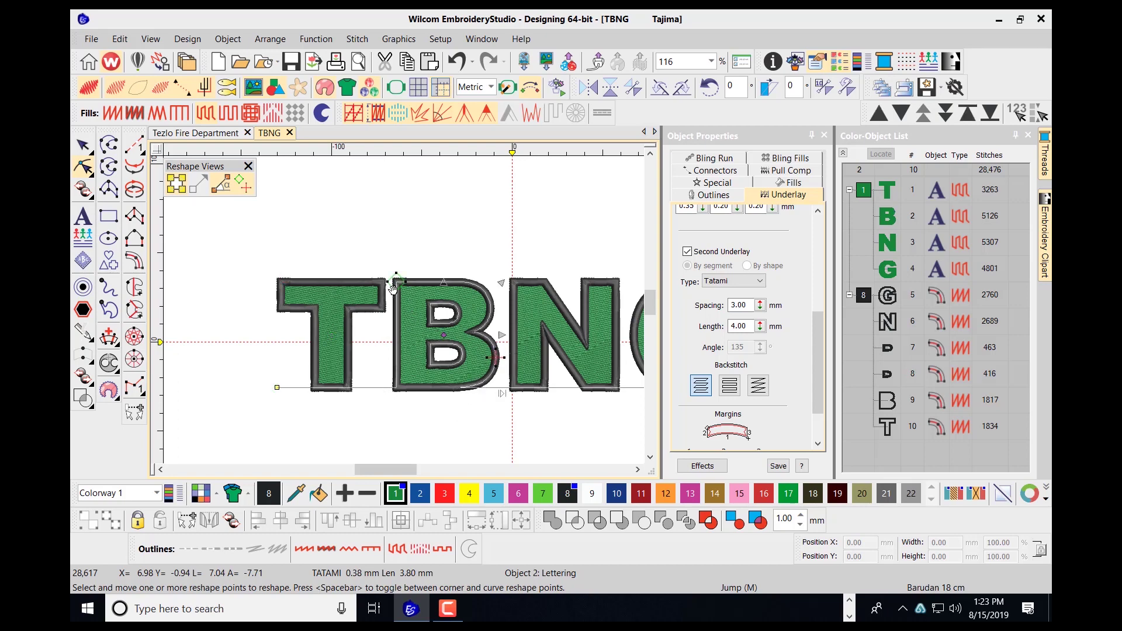
{"action": "mouse_move", "coordinate": [394, 283]}
{"action": "left_mouse_down"}
{"action": "mouse_move", "coordinate": [429, 349]}
{"action": "mouse_move", "coordinate": [470, 363]}
{"action": "mouse_move", "coordinate": [503, 353]}
{"action": "mouse_move", "coordinate": [415, 271]}
{"action": "mouse_move", "coordinate": [397, 283]}
{"action": "left_mouse_up"}
Step: Move the N's start point further to the right
{"action": "left_click", "coordinate": [587, 349]}
{"action": "scroll", "coordinate": [591, 351], "scroll_direction": "down", "scroll_amount": 1}
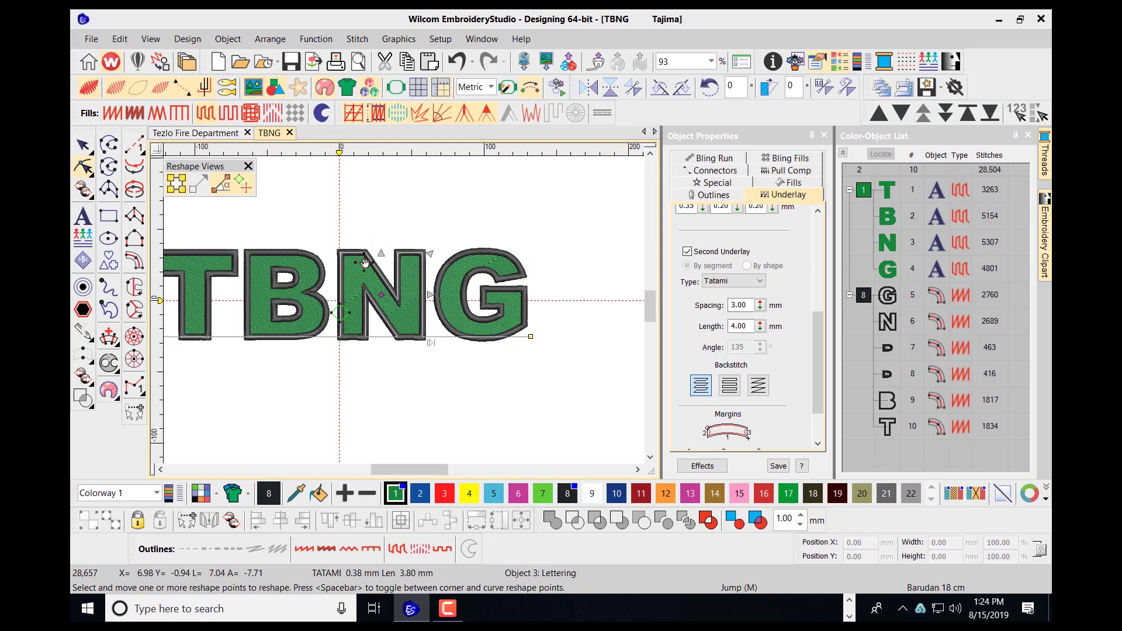
{"action": "left_click", "coordinate": [344, 251]}
{"action": "left_click", "coordinate": [341, 253]}
{"action": "left_click_drag", "start_coordinate": [341, 312], "coordinate": [405, 320]}
Step: Reposition the G's and the G outline's start and end points, then deselect
{"action": "left_click", "coordinate": [477, 316]}
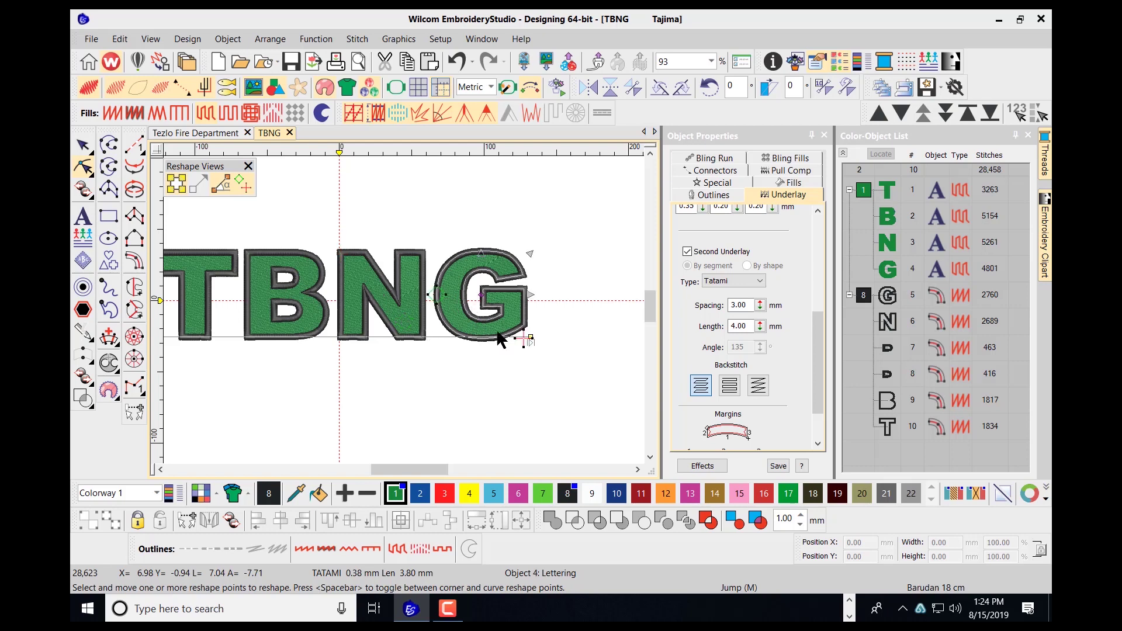
{"action": "left_click", "coordinate": [455, 257]}
{"action": "left_click_drag", "start_coordinate": [456, 260], "coordinate": [453, 258]}
{"action": "left_click_drag", "start_coordinate": [444, 295], "coordinate": [518, 331]}
{"action": "key", "text": "Tab"}
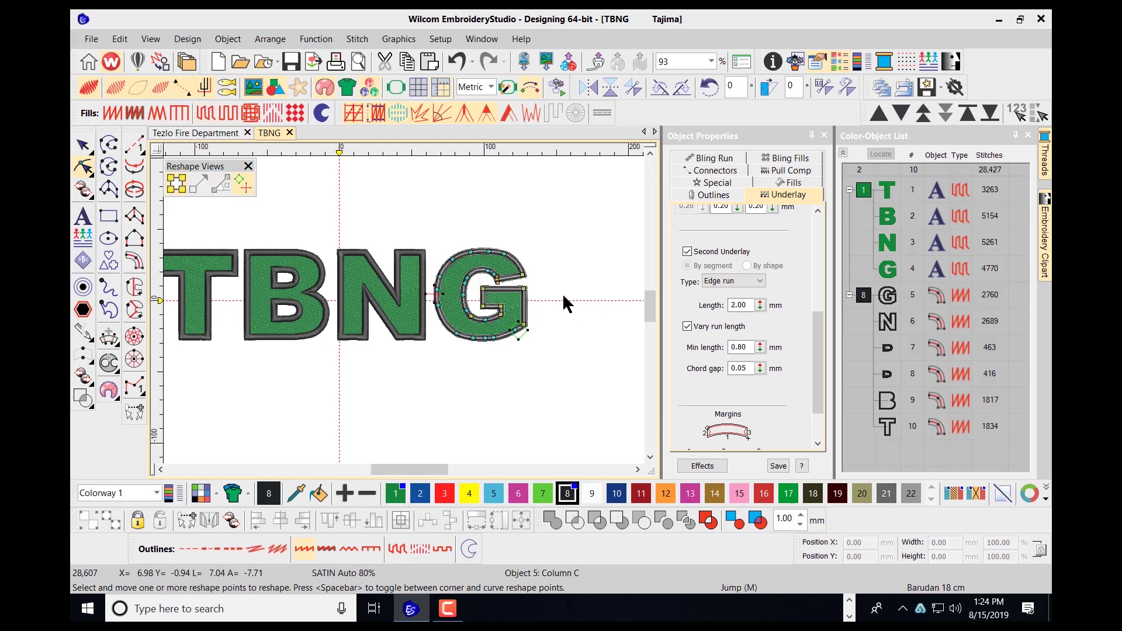
{"action": "left_click_drag", "start_coordinate": [439, 295], "coordinate": [448, 311]}
{"action": "mouse_move", "coordinate": [518, 337]}
{"action": "left_mouse_down"}
{"action": "mouse_move", "coordinate": [503, 321]}
{"action": "mouse_move", "coordinate": [502, 335]}
{"action": "left_mouse_up"}
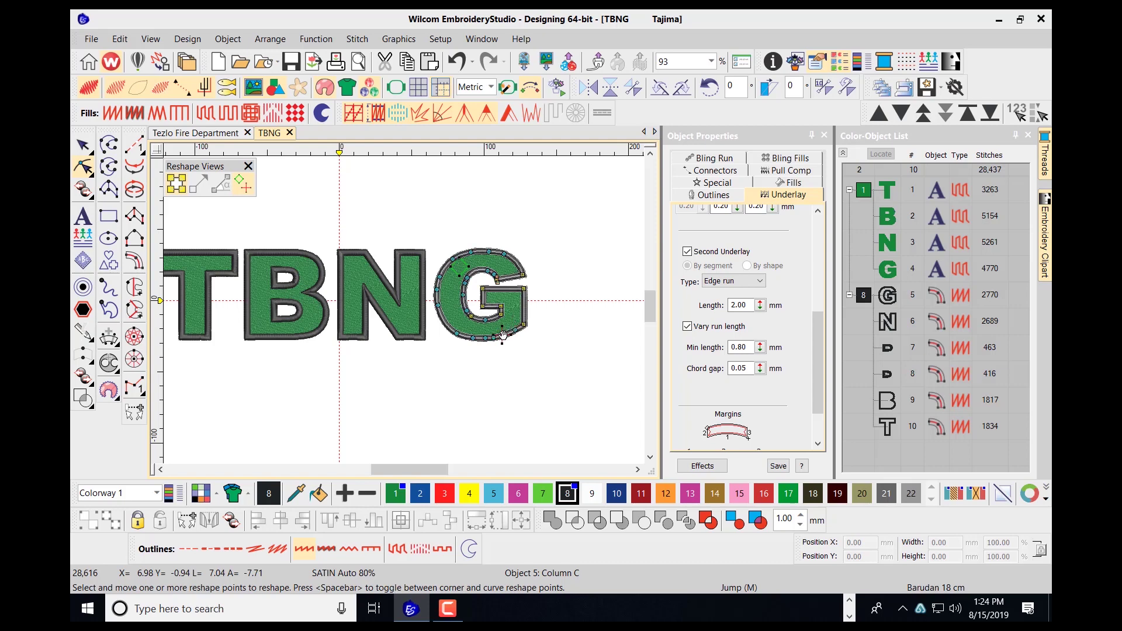
{"action": "left_click", "coordinate": [83, 145]}
{"action": "left_click", "coordinate": [310, 179]}
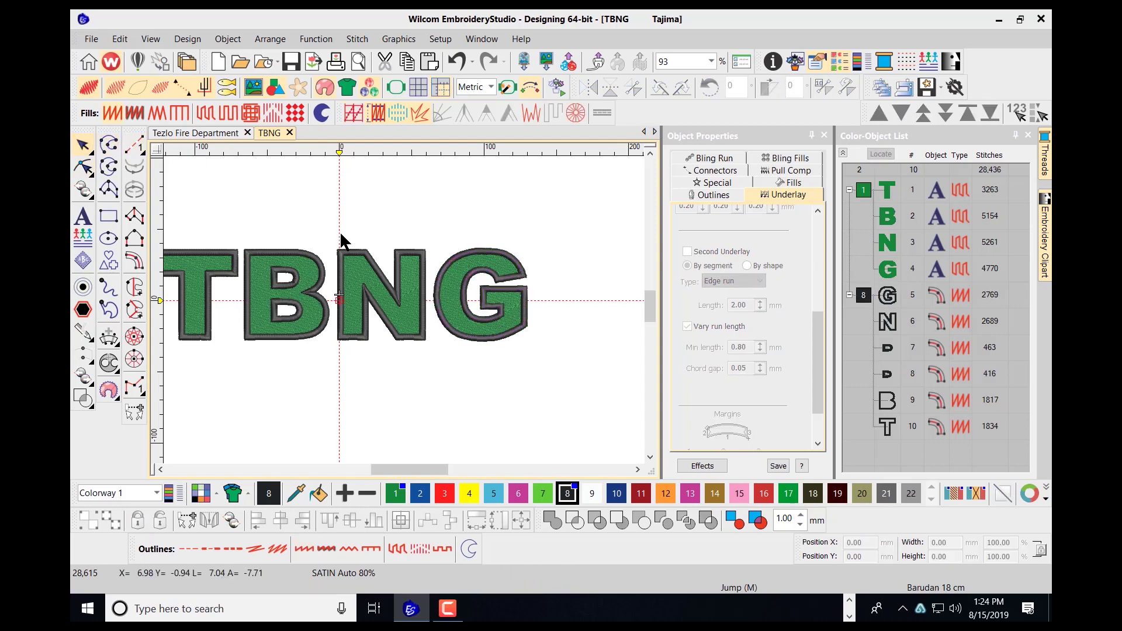
{"action": "scroll", "coordinate": [349, 211], "scroll_direction": "up", "scroll_amount": 1}
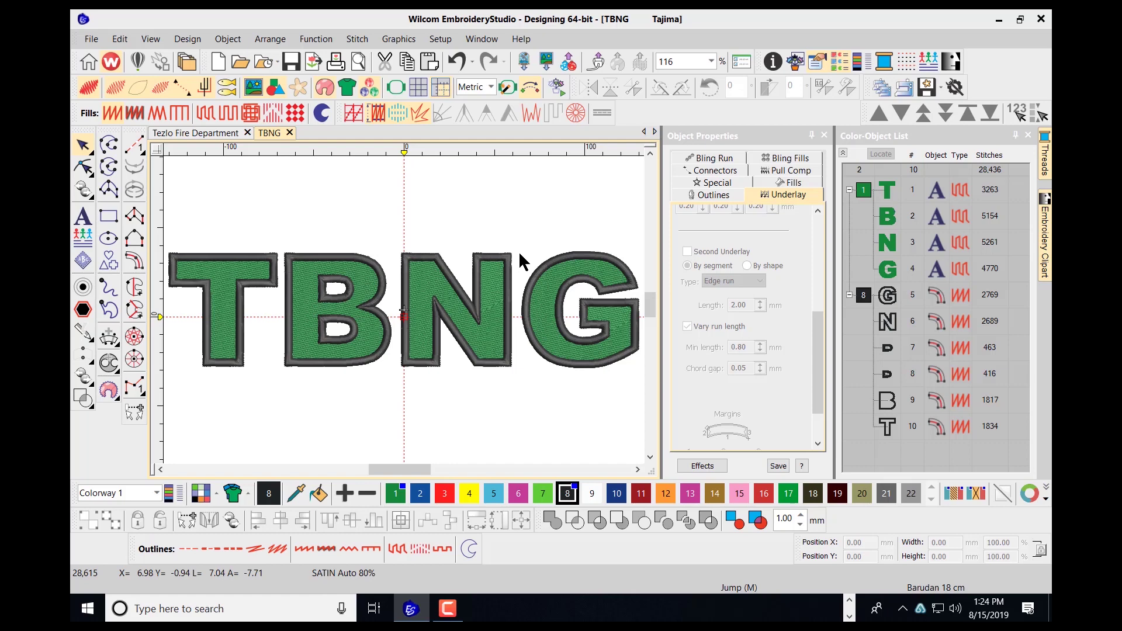
{"action": "scroll", "coordinate": [518, 251], "scroll_direction": "down", "scroll_amount": 1}
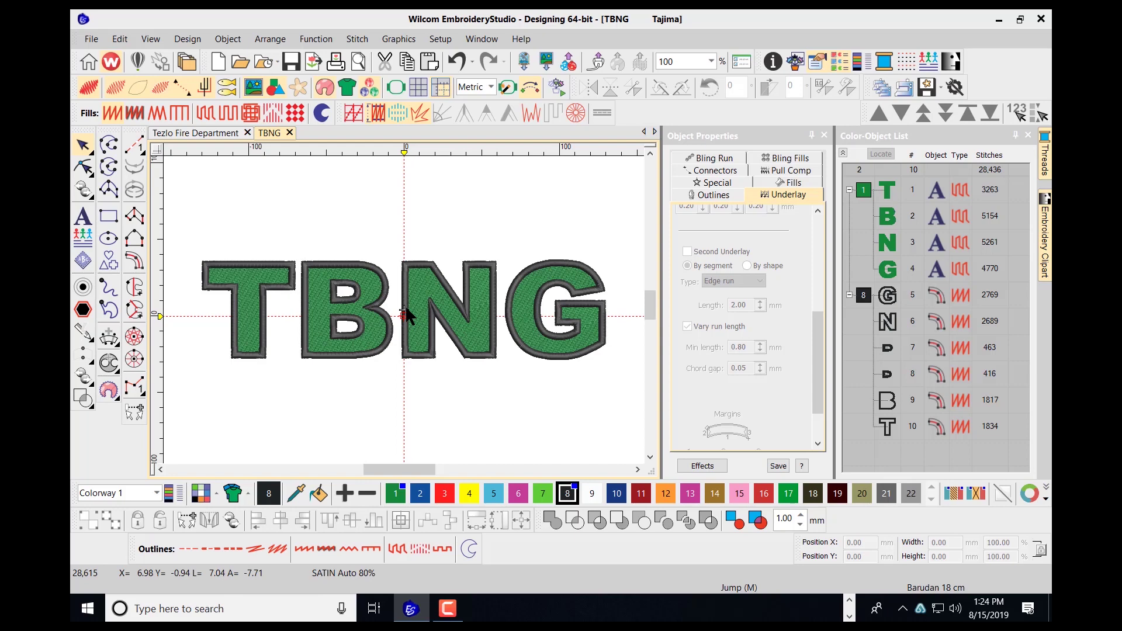
Step: Select all ten objects and set their position to X 0.00, Y 0.00
{"action": "left_click_drag", "start_coordinate": [221, 244], "coordinate": [465, 361]}
{"action": "left_click_drag", "start_coordinate": [560, 406], "coordinate": [513, 368]}
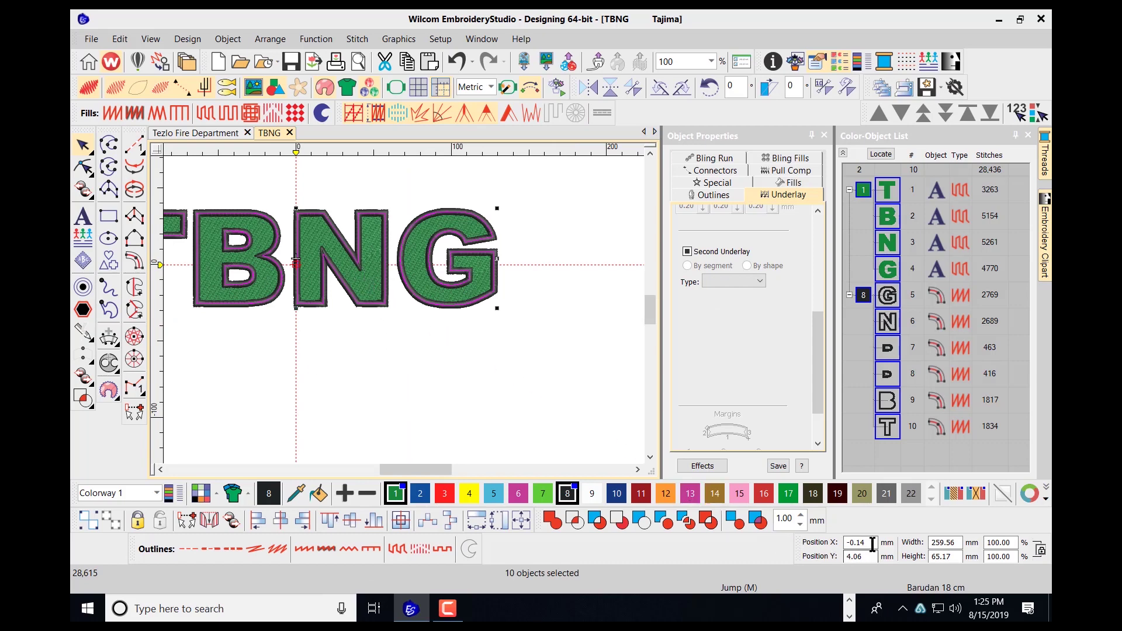
{"action": "left_click_drag", "start_coordinate": [874, 543], "coordinate": [830, 526]}
{"action": "type", "text": "0"}
{"action": "left_click_drag", "start_coordinate": [867, 557], "coordinate": [840, 556]}
{"action": "type", "text": "0"}
{"action": "key", "text": "Return"}
{"action": "scroll", "coordinate": [404, 312], "scroll_direction": "down", "scroll_amount": 1}
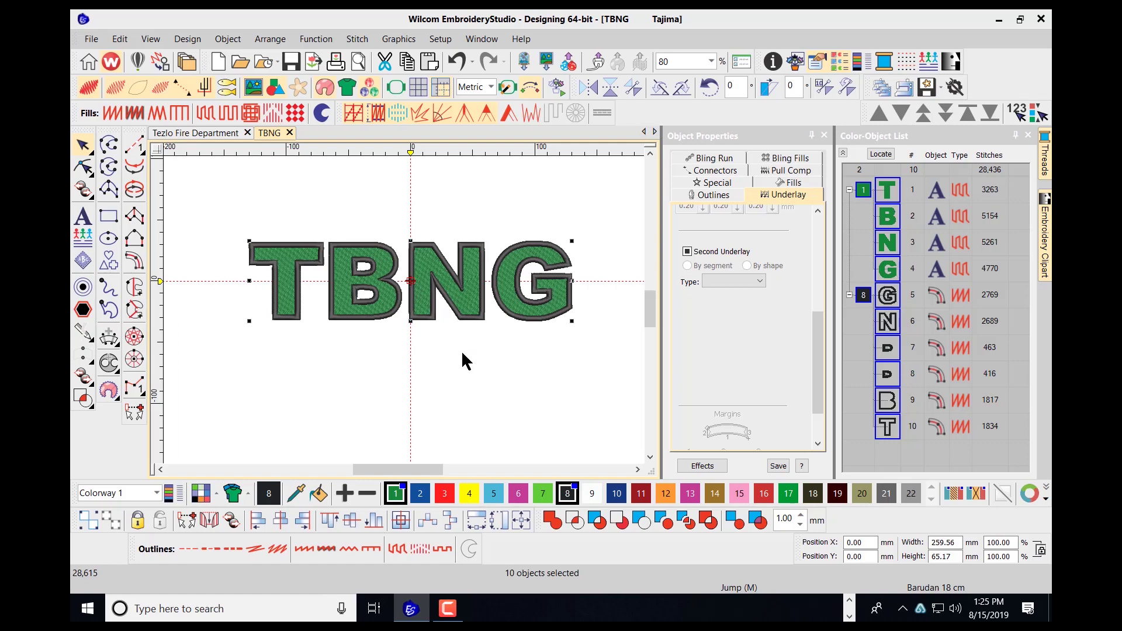
{"action": "left_click", "coordinate": [468, 385]}
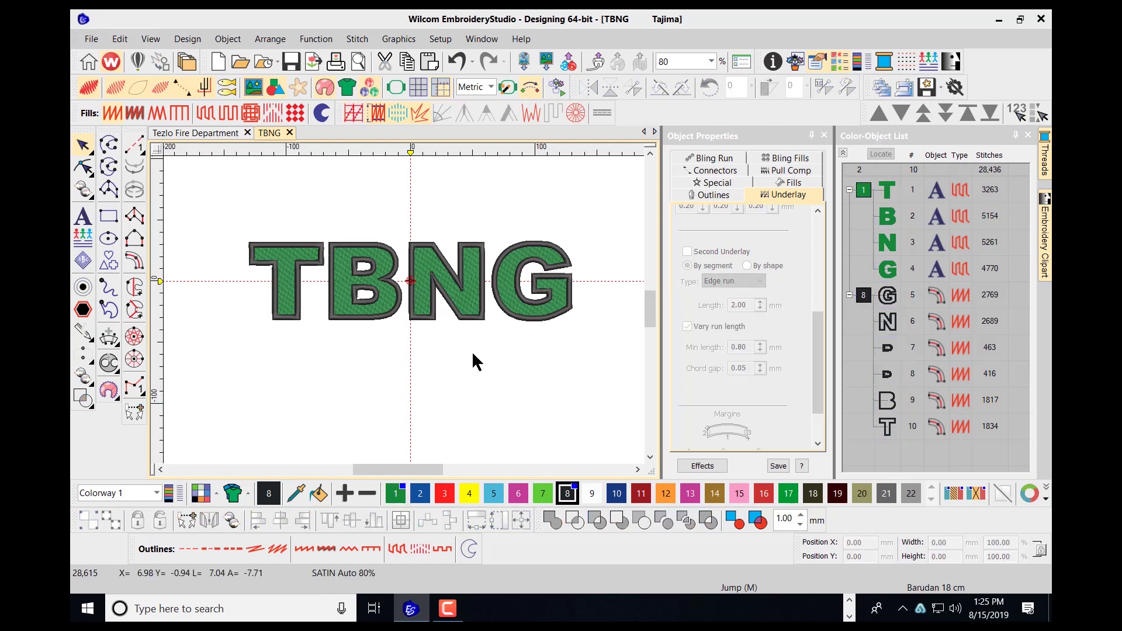